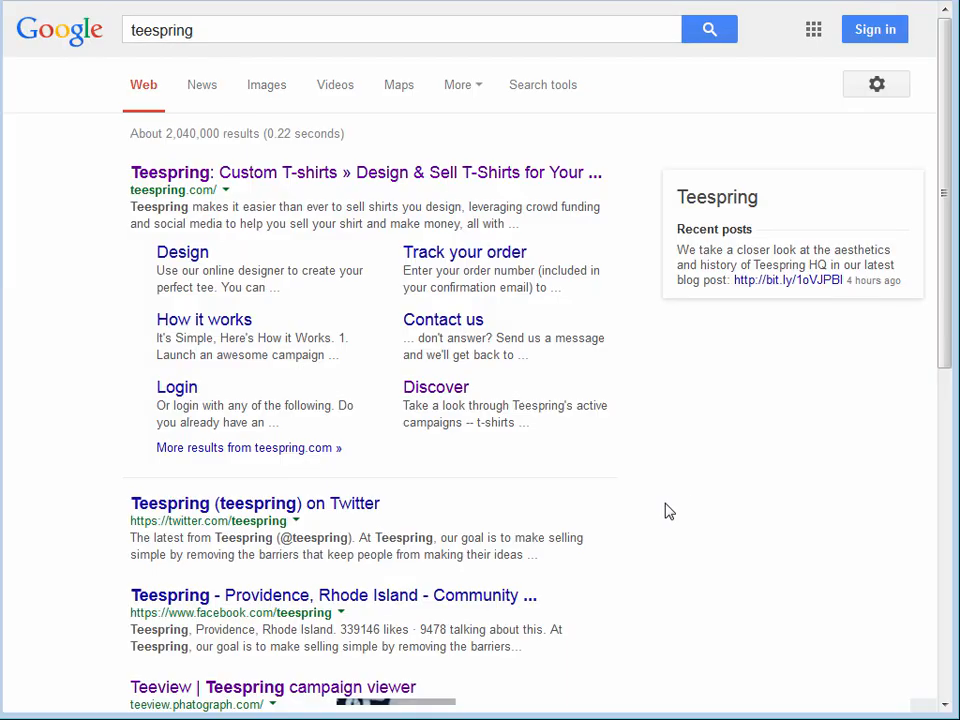
# Review Teespring's CrunchBase profile, covering its team, funding rounds, investors and office locations
pyautogui.scroll(-3, 718, 534)
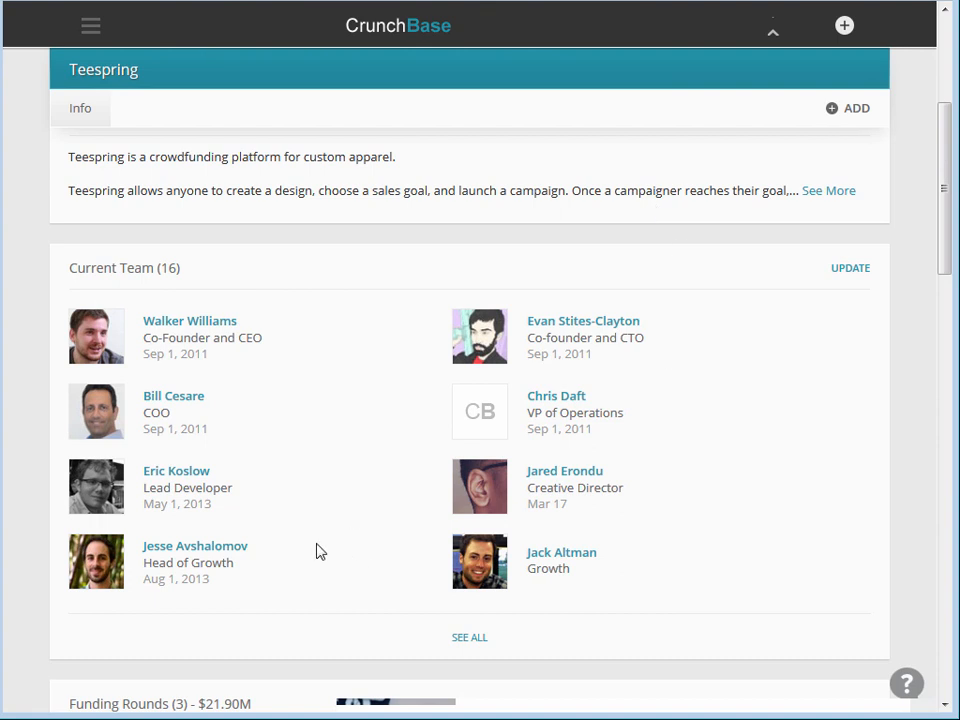
pyautogui.scroll(-4, 317, 551)
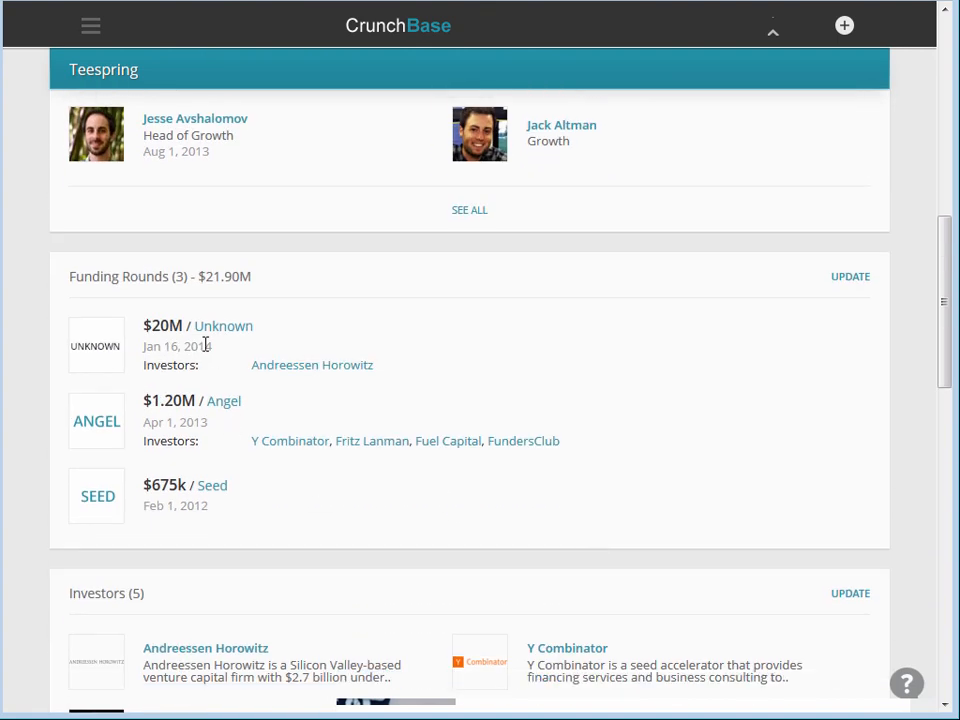
pyautogui.moveTo(210, 347); pyautogui.dragTo(144, 347)
pyautogui.click(199, 348)
pyautogui.scroll(-4, 800, 480)
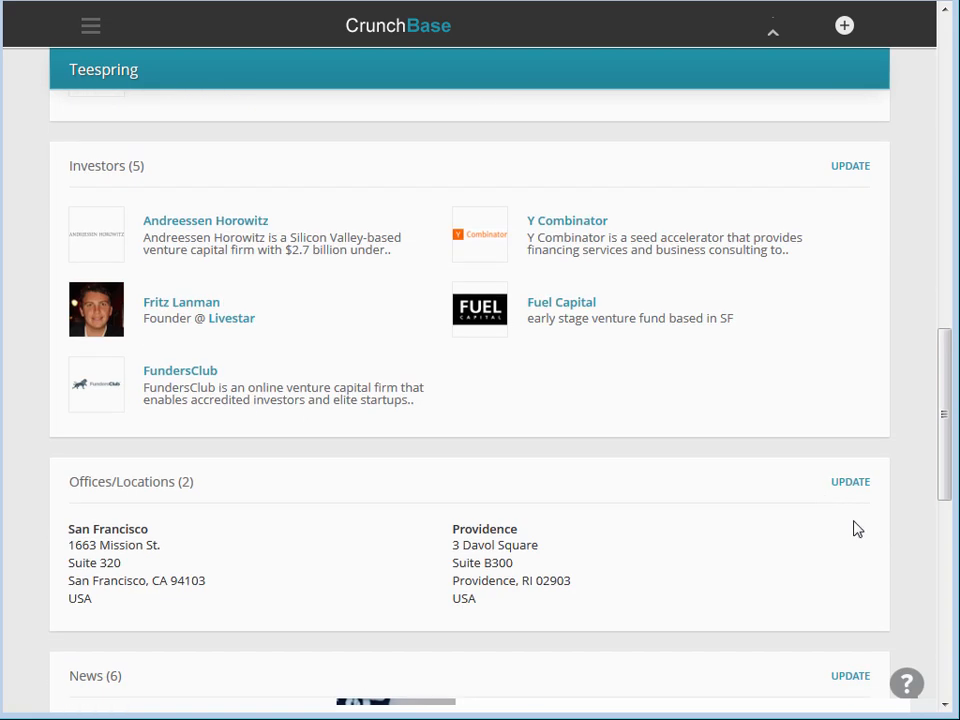
pyautogui.scroll(3, 805, 578)
pyautogui.scroll(5, 805, 578)
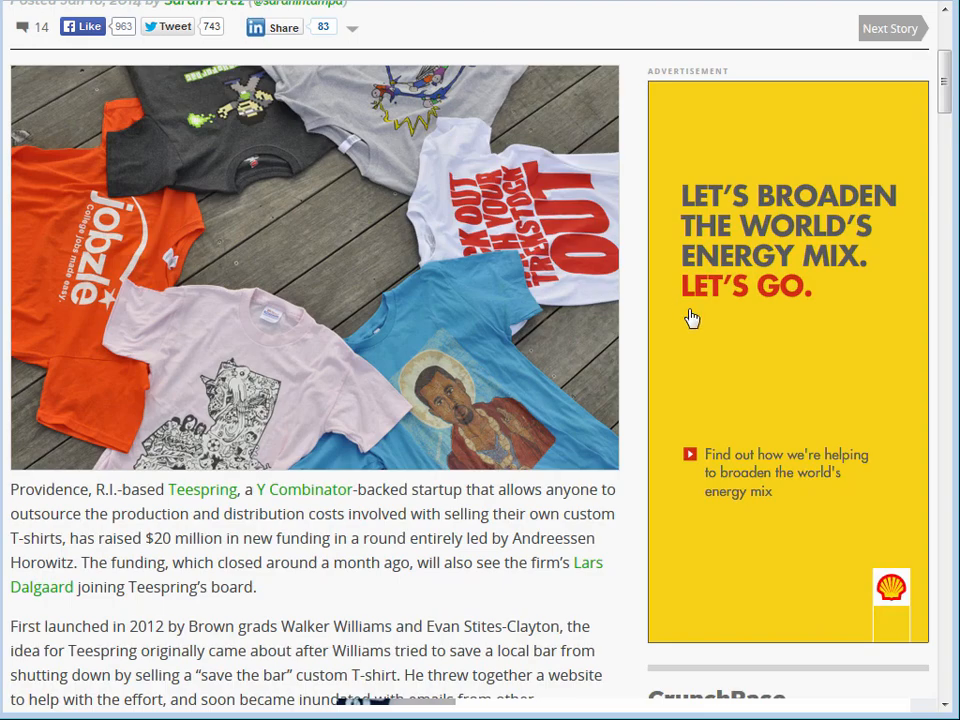
# Read the opening of the TechCrunch article on Teespring's investment, including the "save the bar" origin story and the Mud or Makeup campaign example
pyautogui.scroll(3, 544, 678)
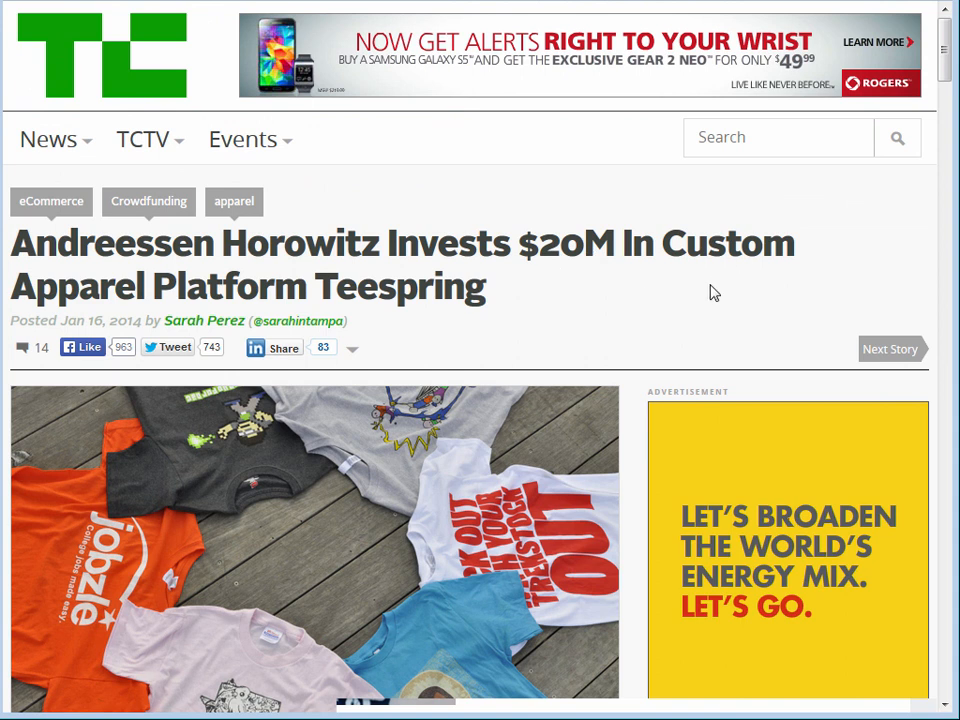
pyautogui.scroll(-7, 564, 606)
pyautogui.scroll(-3, 563, 605)
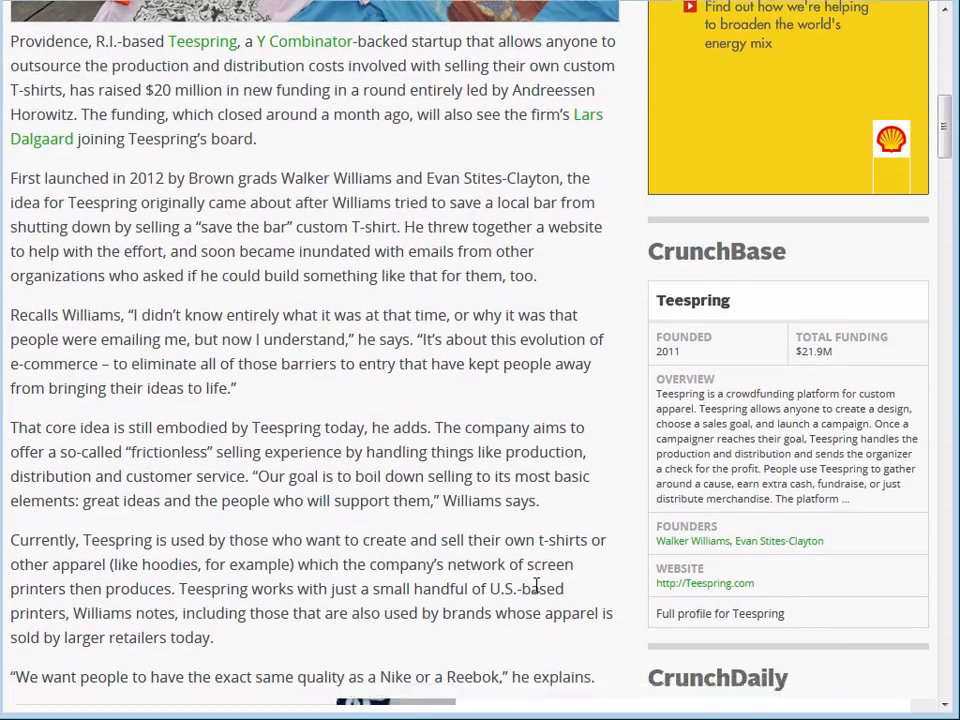
pyautogui.scroll(-4, 536, 574)
pyautogui.scroll(-1, 561, 643)
pyautogui.scroll(4, 561, 643)
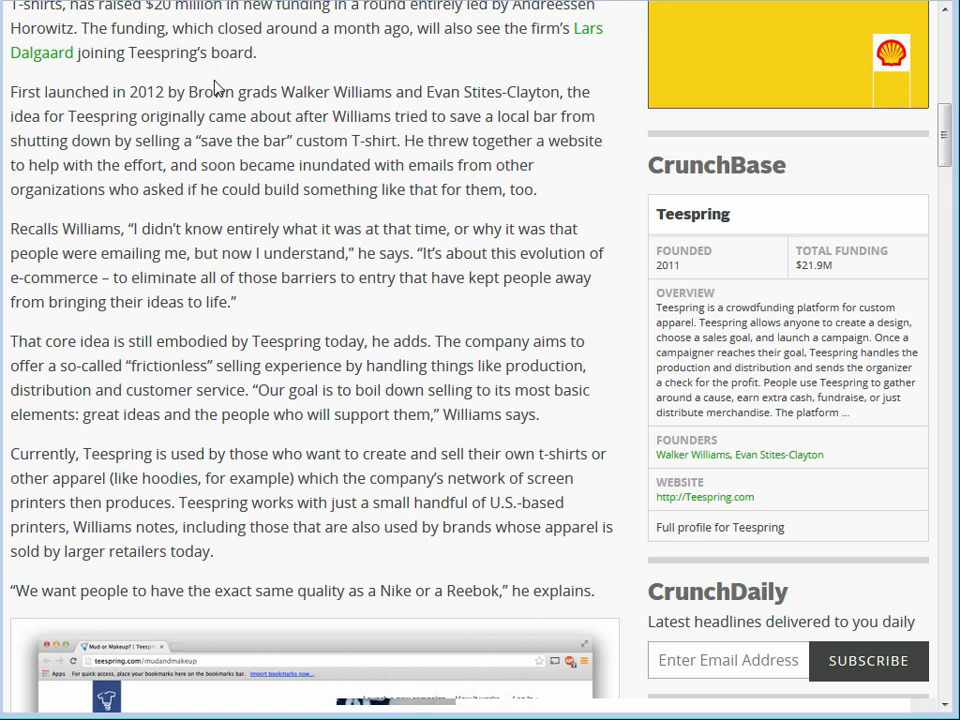
pyautogui.moveTo(197, 141); pyautogui.dragTo(292, 143)
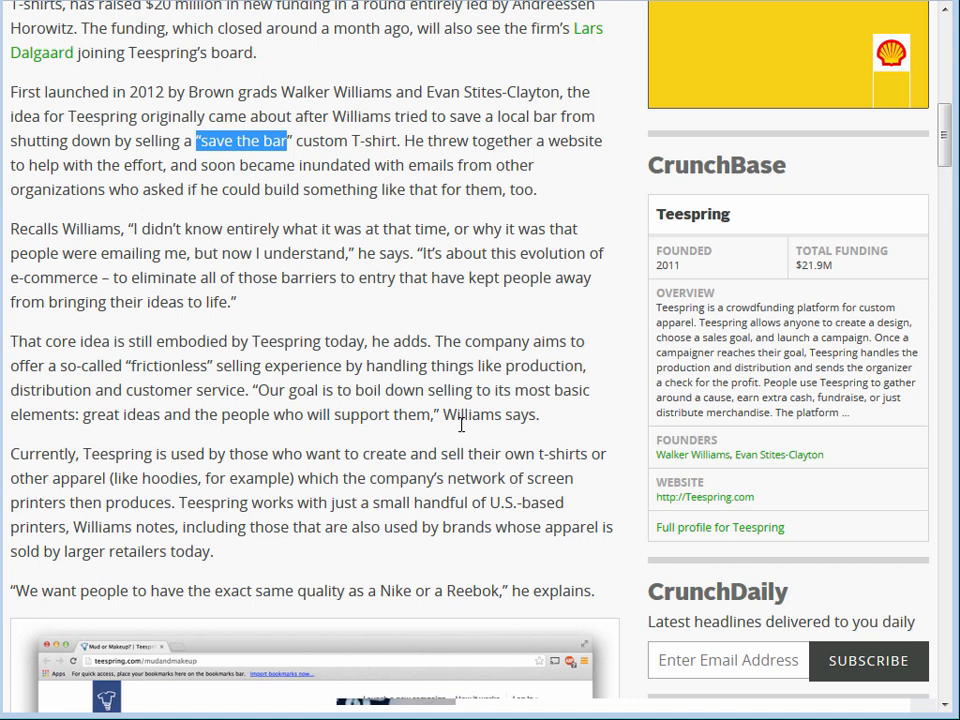
pyautogui.scroll(-5, 461, 424)
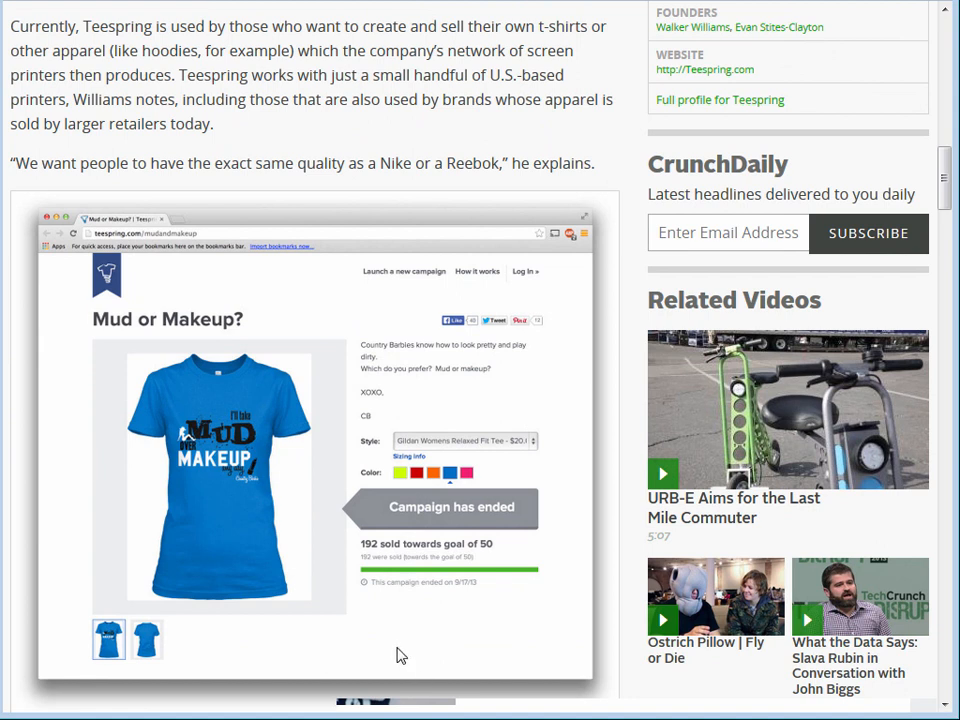
pyautogui.scroll(1, 405, 535)
pyautogui.scroll(5, 405, 535)
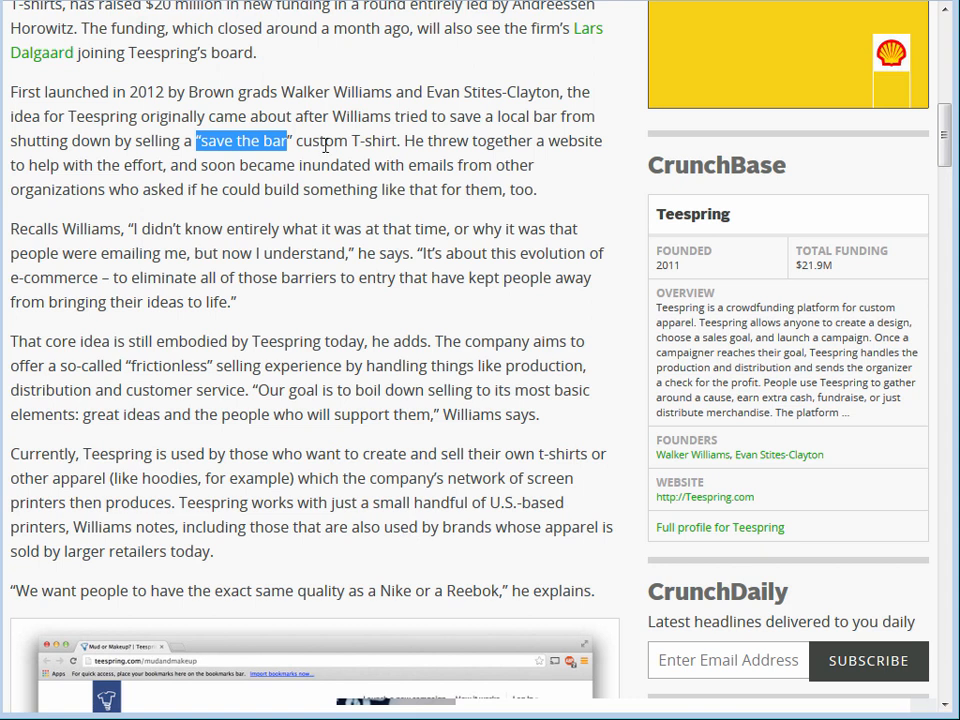
pyautogui.click(325, 146)
pyautogui.scroll(-5, 180, 396)
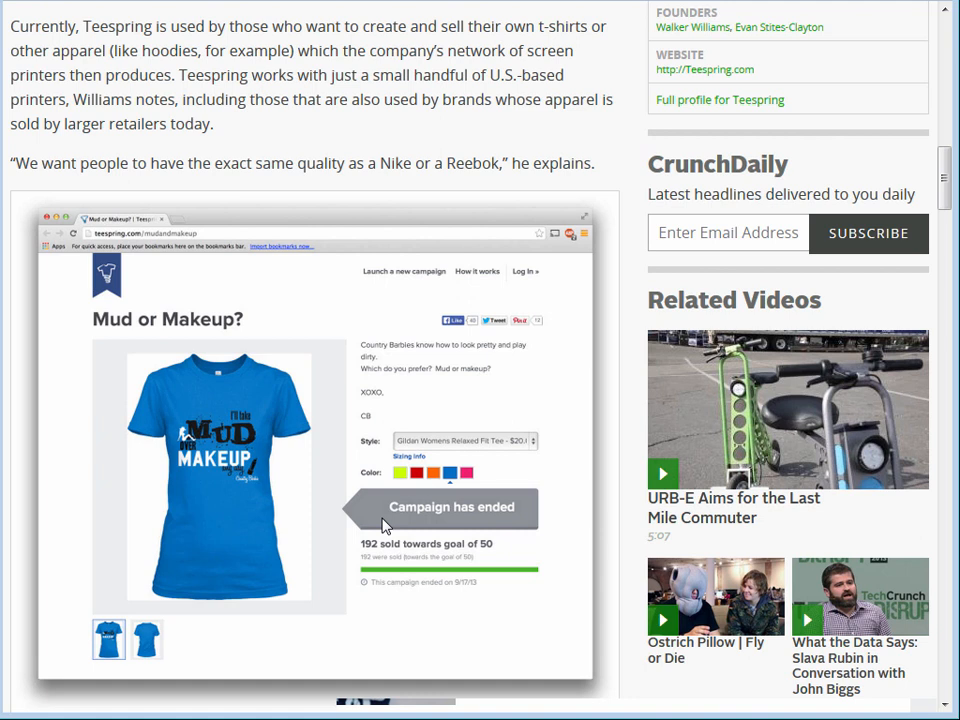
# Read the rest of the TechCrunch article on Teespring's vision, the Art In Transit campaign, competitors, growth and future plans
pyautogui.scroll(-7, 383, 525)
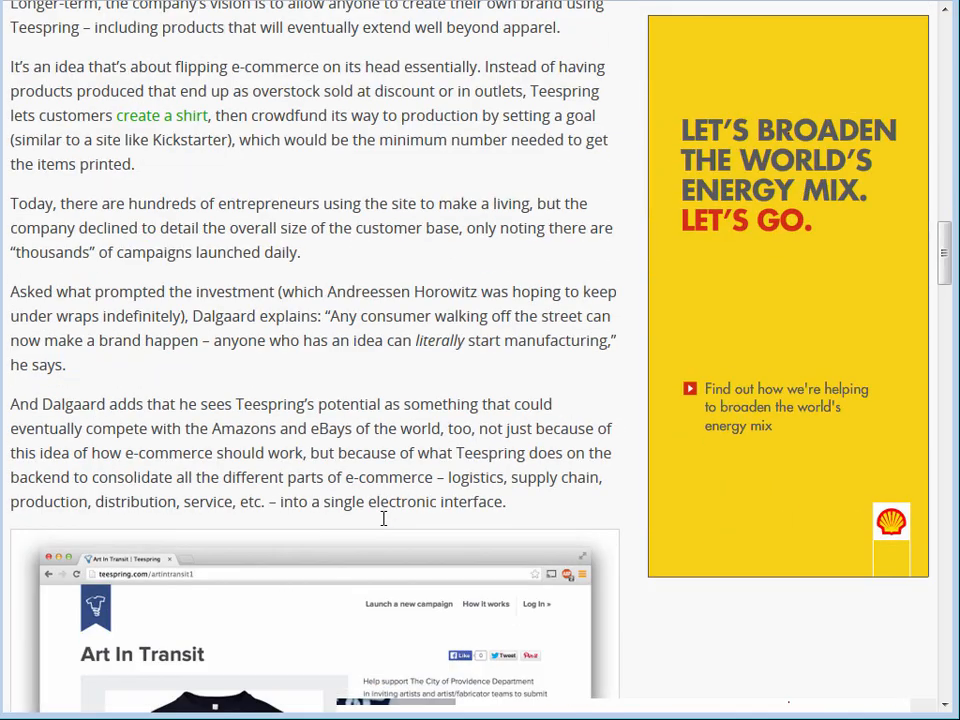
pyautogui.scroll(-2, 383, 524)
pyautogui.scroll(-1, 385, 524)
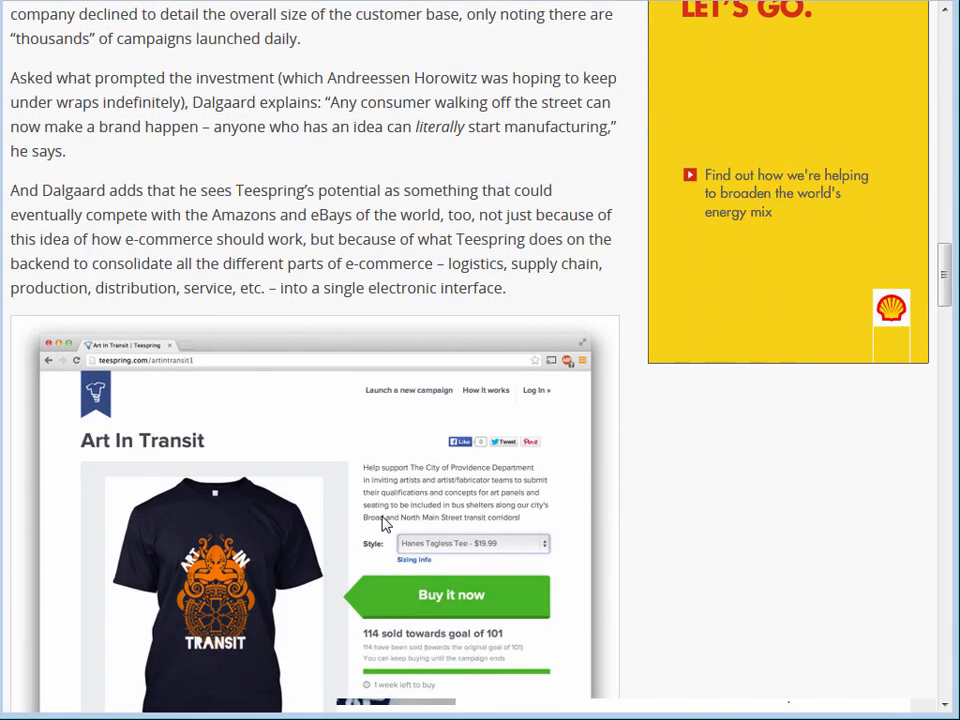
pyautogui.scroll(-5, 383, 525)
pyautogui.scroll(-2, 465, 606)
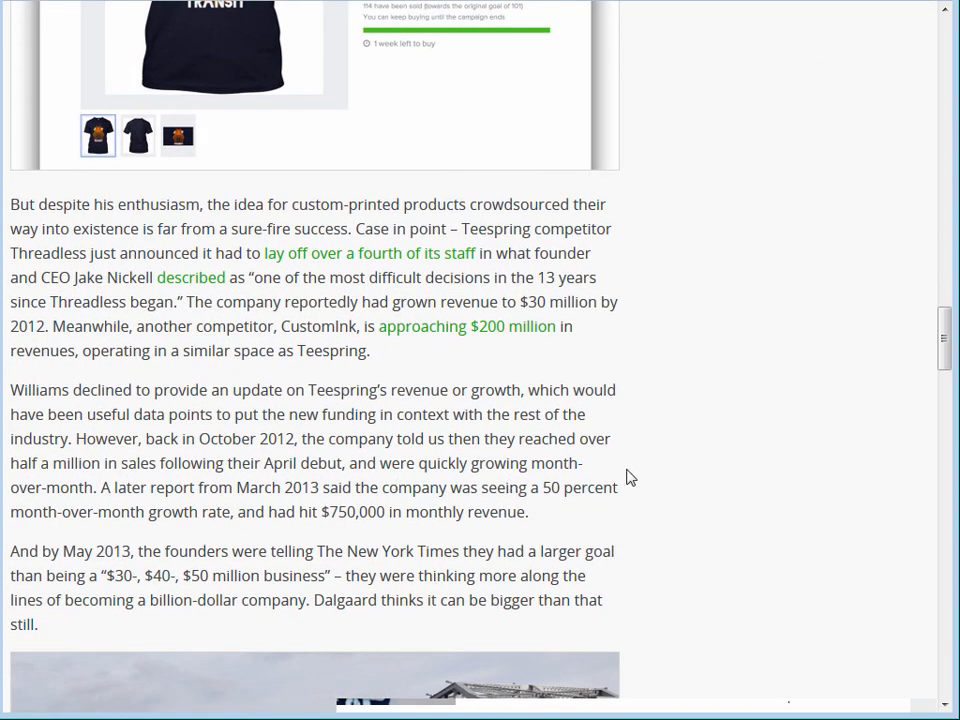
pyautogui.scroll(-4, 690, 486)
pyautogui.scroll(-3, 692, 490)
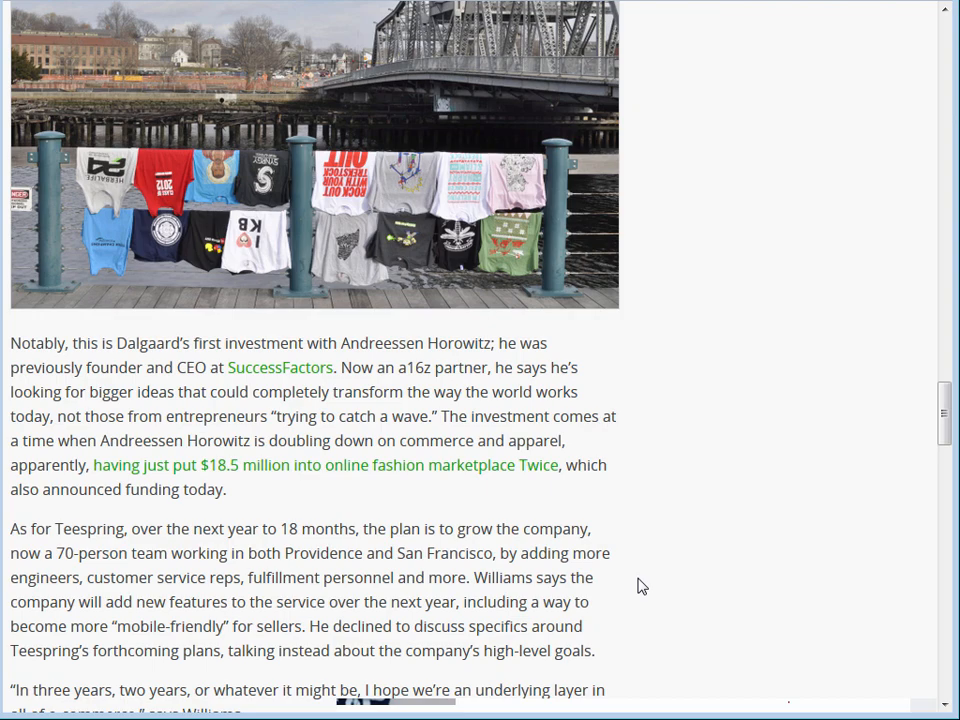
pyautogui.scroll(-2, 642, 540)
pyautogui.scroll(5, 658, 499)
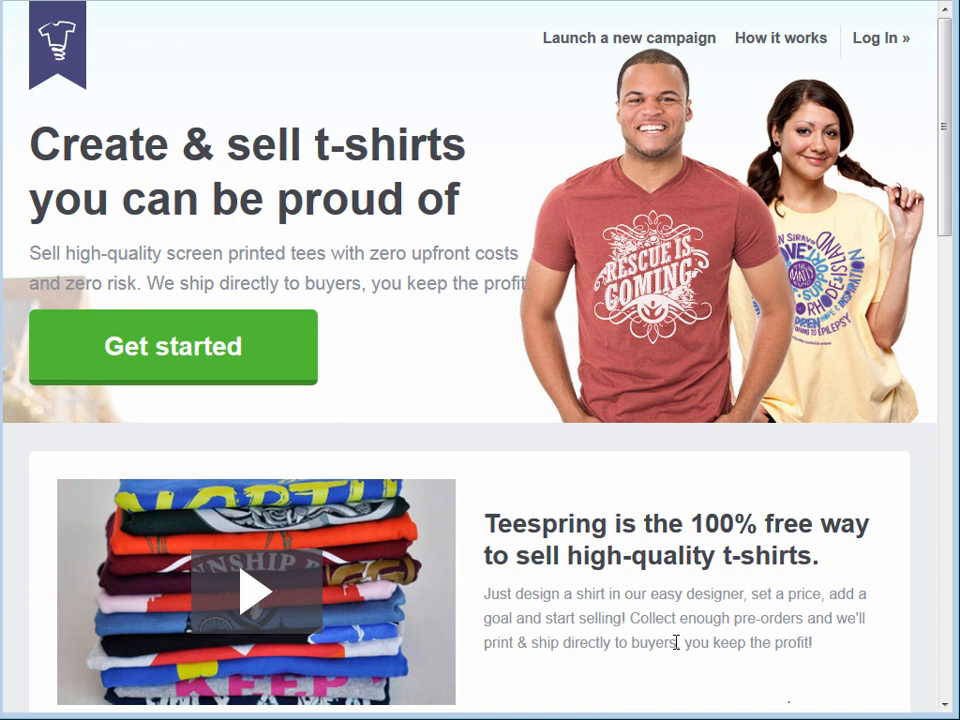
# Open Teespring's new account registration from the login page, and launch a new campaign from the account dashboard
pyautogui.click(876, 40)
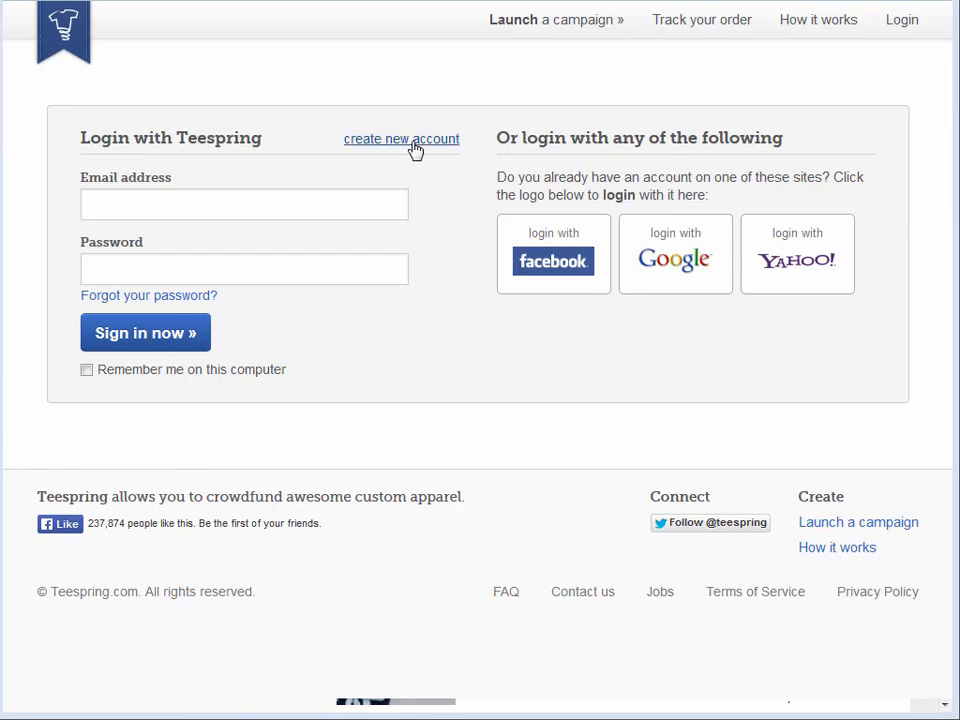
pyautogui.click(407, 146)
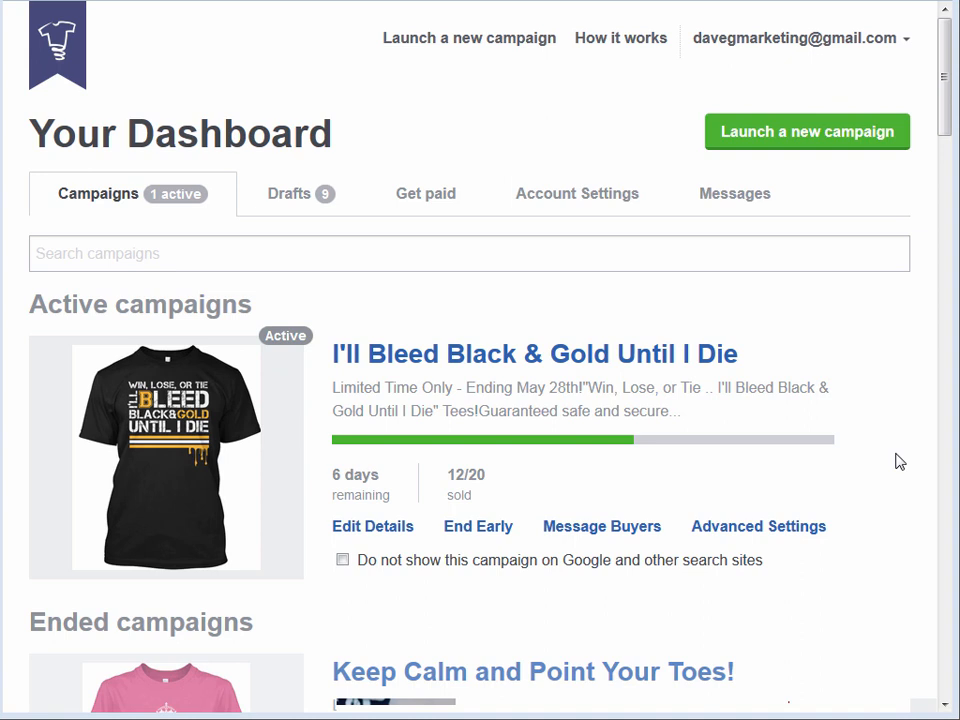
pyautogui.click(818, 133)
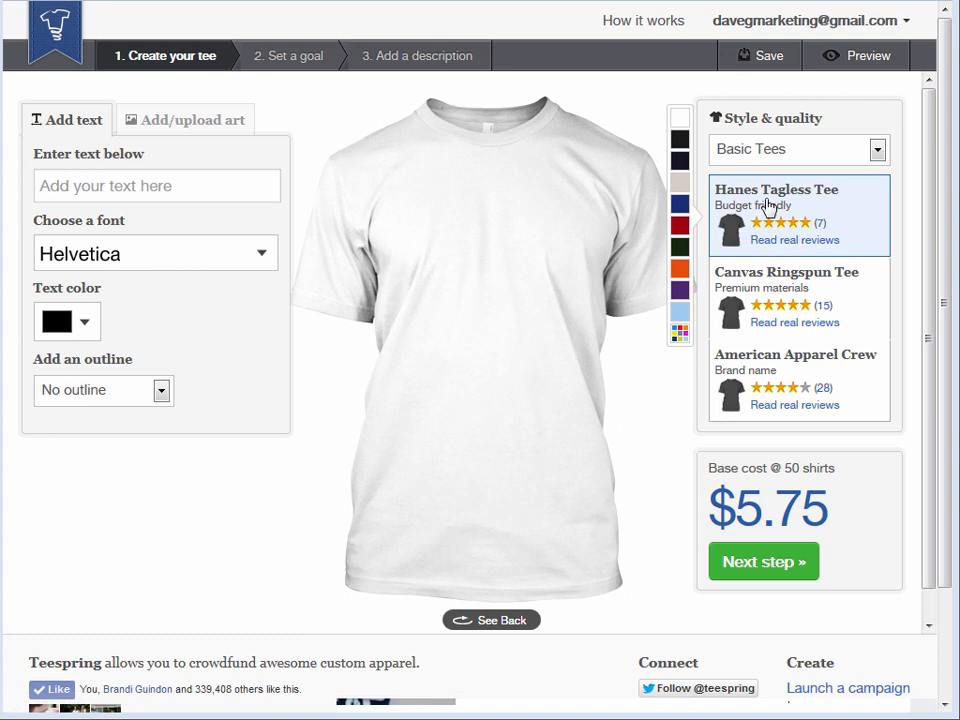
# Try the Hoodies garment style and switch back to Basic Tees
pyautogui.click(875, 152)
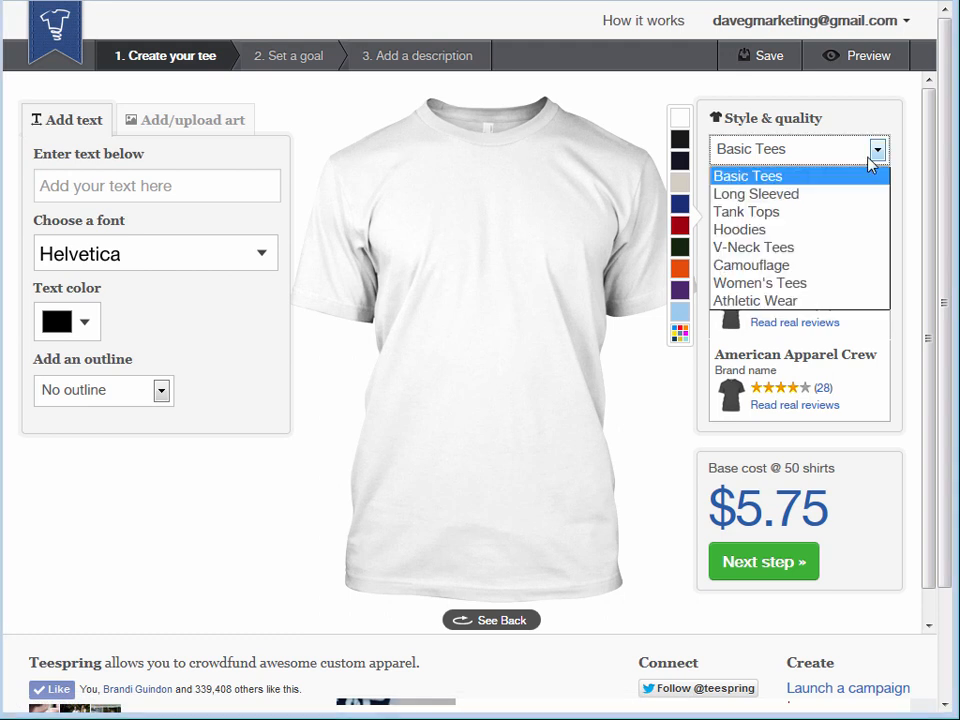
pyautogui.click(777, 230)
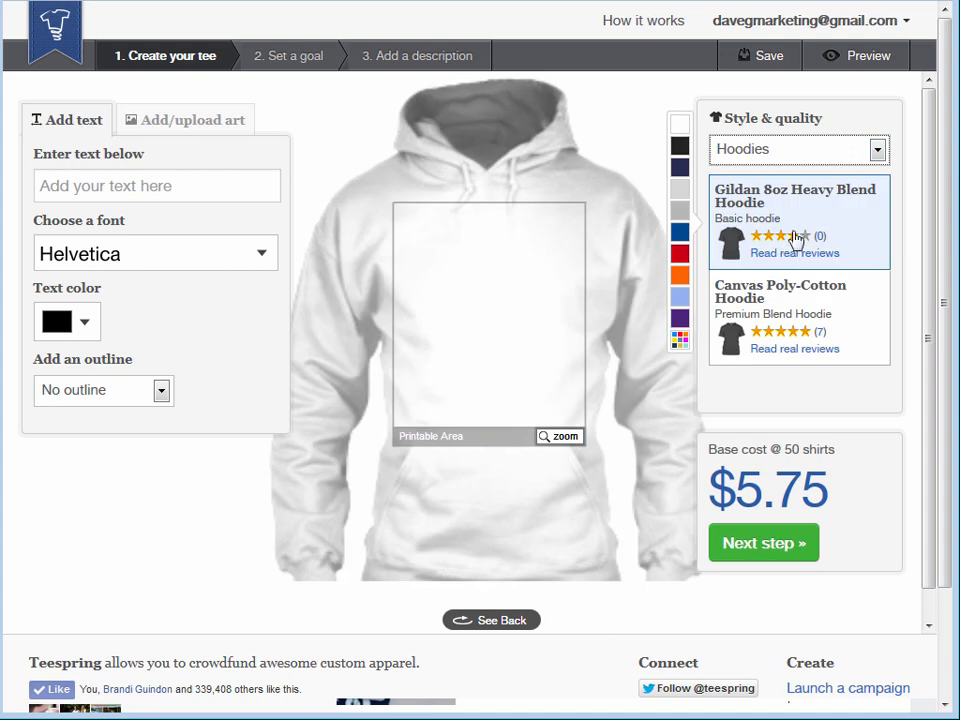
pyautogui.click(785, 156)
pyautogui.click(786, 177)
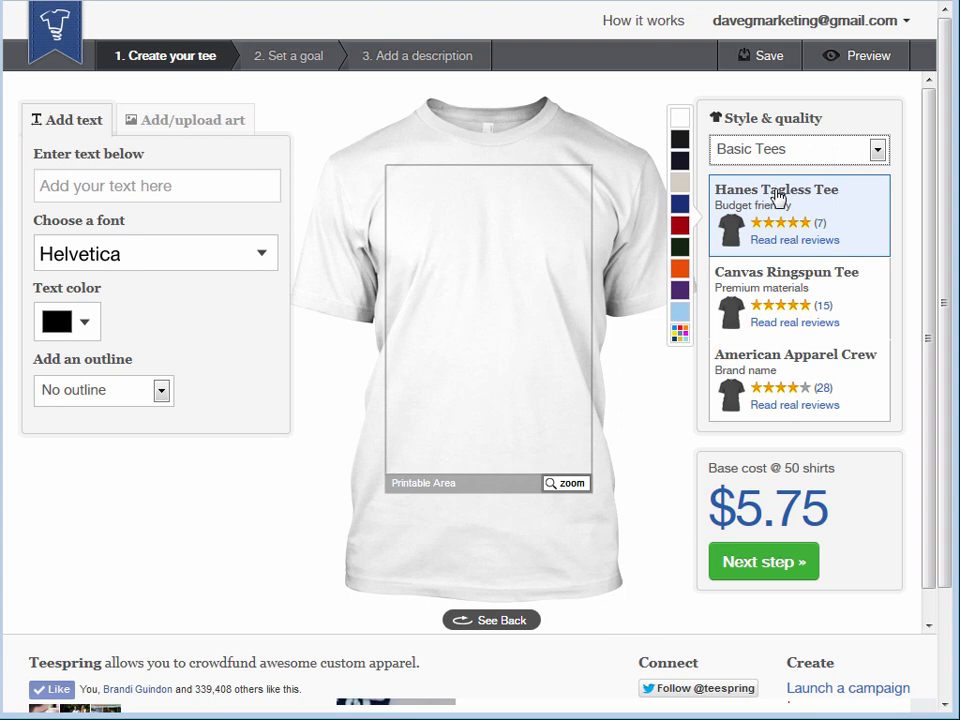
# Set the Hanes Tagless Tee's color to dark navy
pyautogui.click(680, 150)
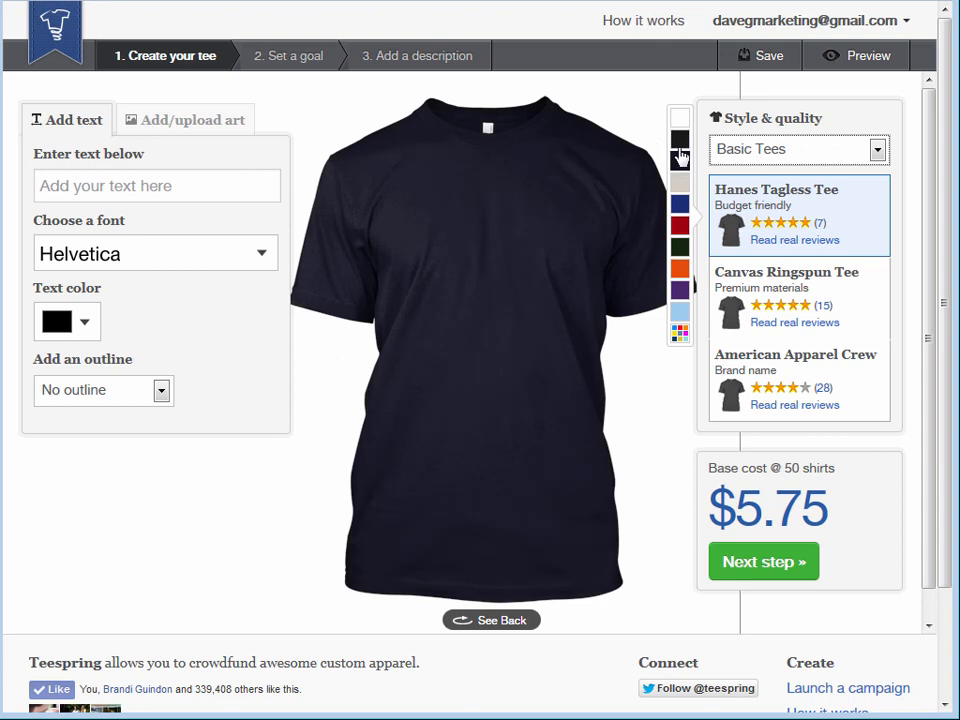
pyautogui.click(680, 161)
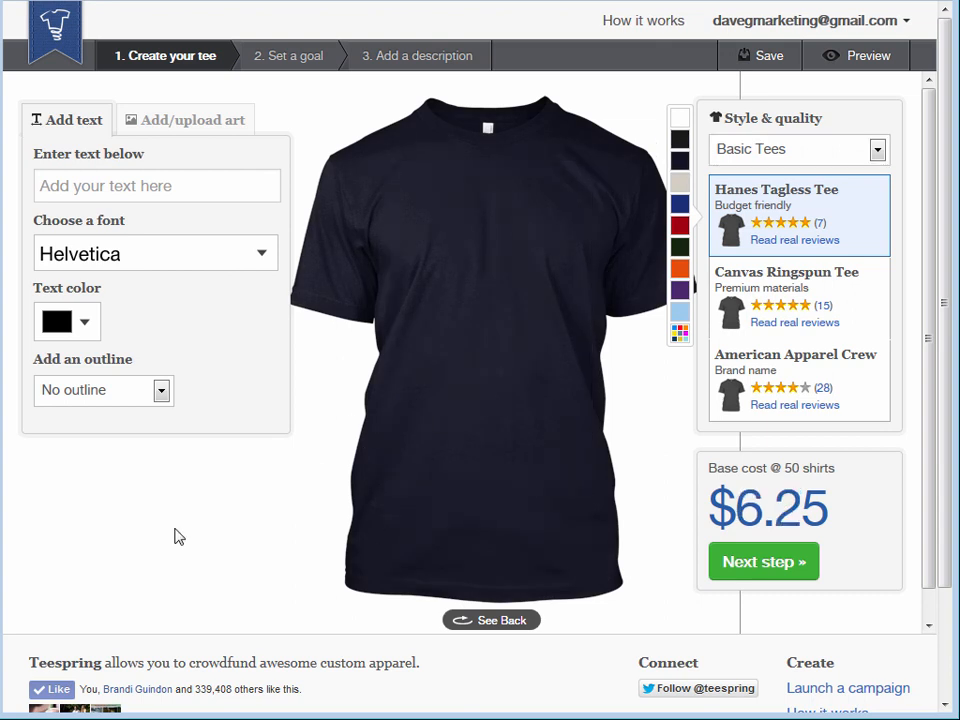
# Add the text "This is my shirt" to the front of the tee in white Helvetica
pyautogui.click(155, 124)
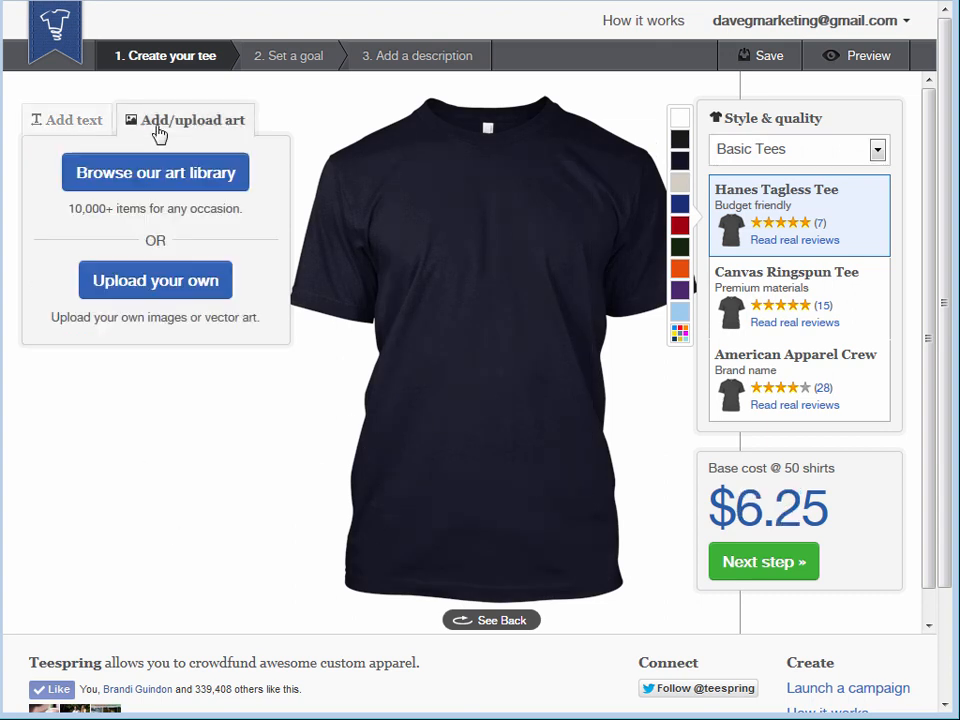
pyautogui.click(40, 121)
pyautogui.click(103, 187)
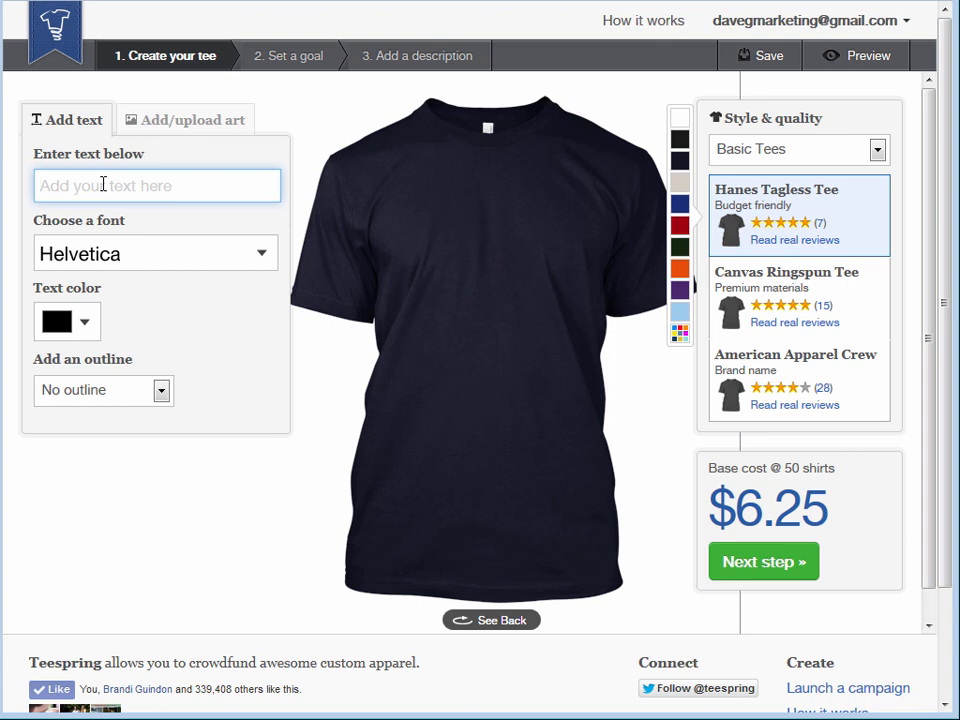
pyautogui.write('This is my ')
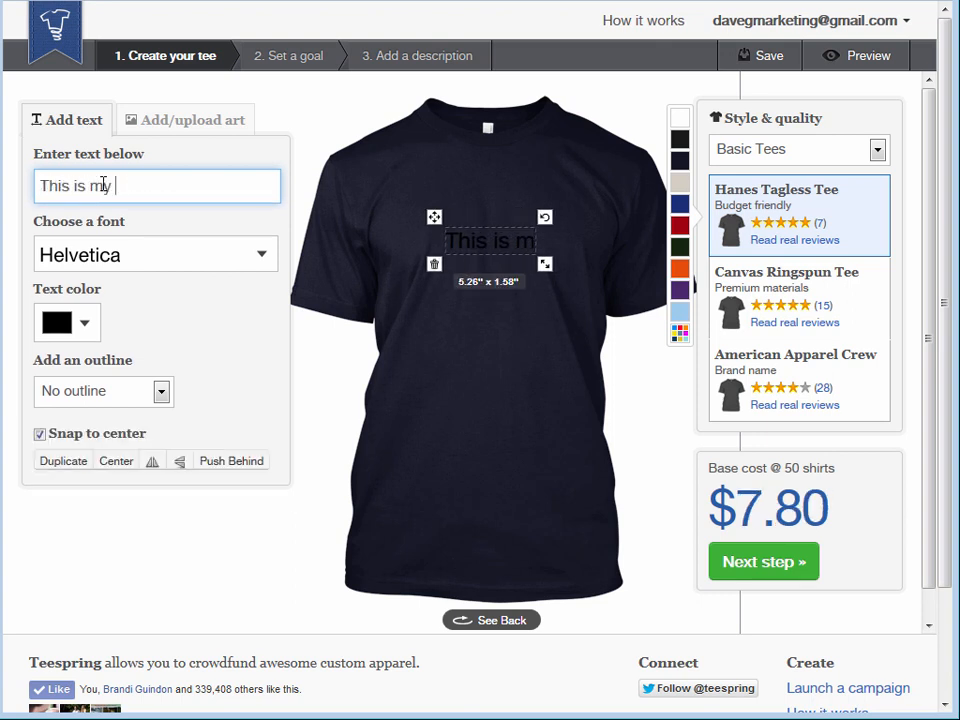
pyautogui.write('shirt')
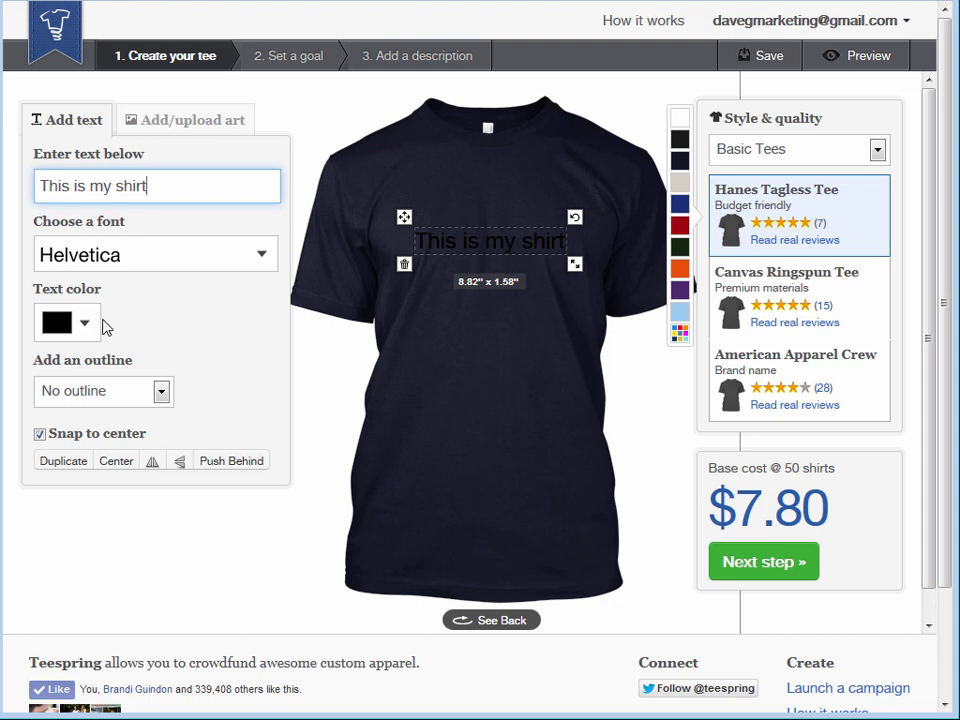
pyautogui.click(45, 328)
pyautogui.click(197, 214)
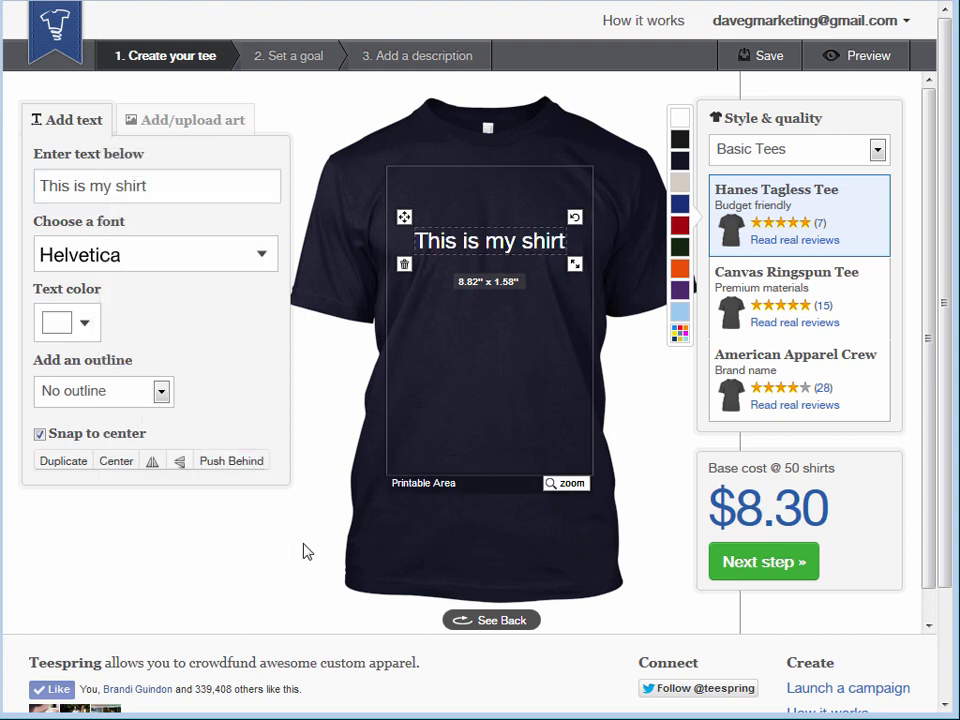
pyautogui.click(615, 600)
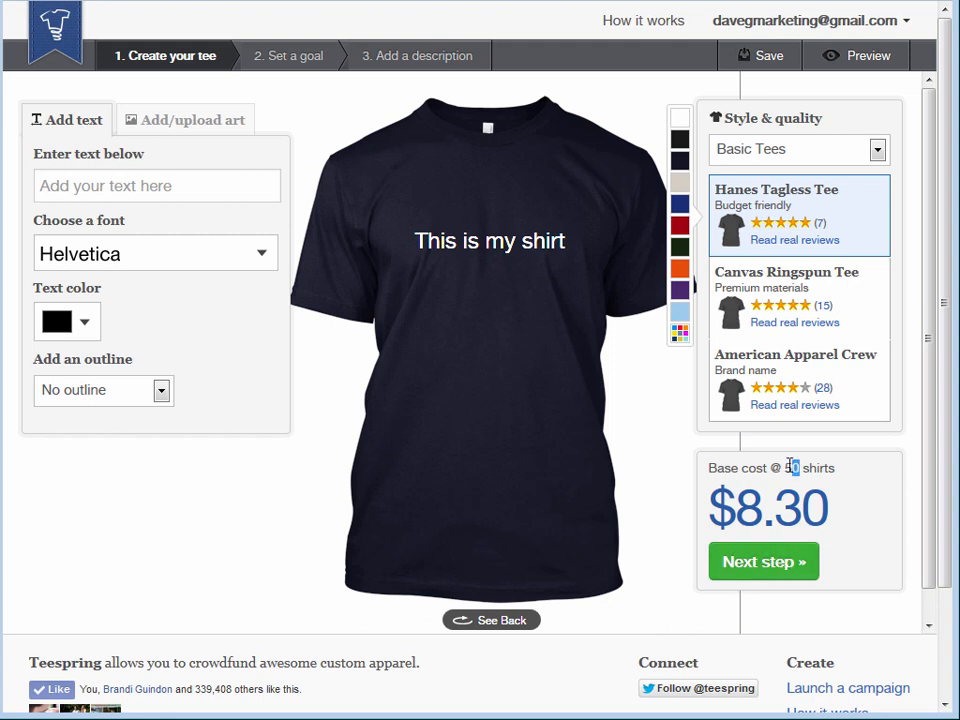
# Continue to the campaign's goal stage and set the Hanes Tagless Tee's selling price to $19.50
pyautogui.click(797, 572)
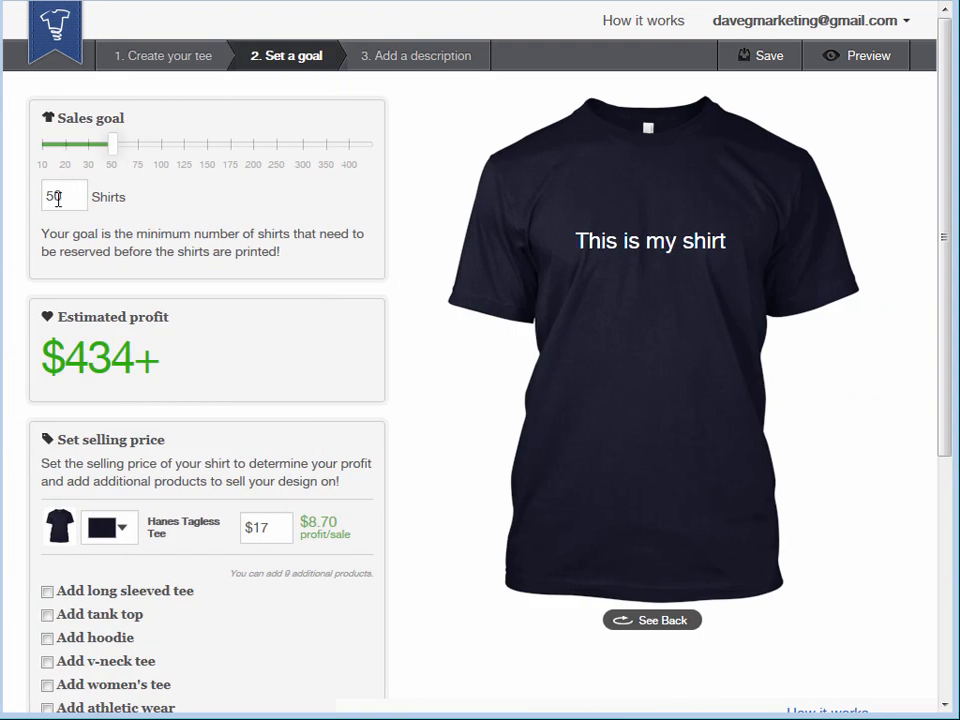
pyautogui.doubleClick(110, 360)
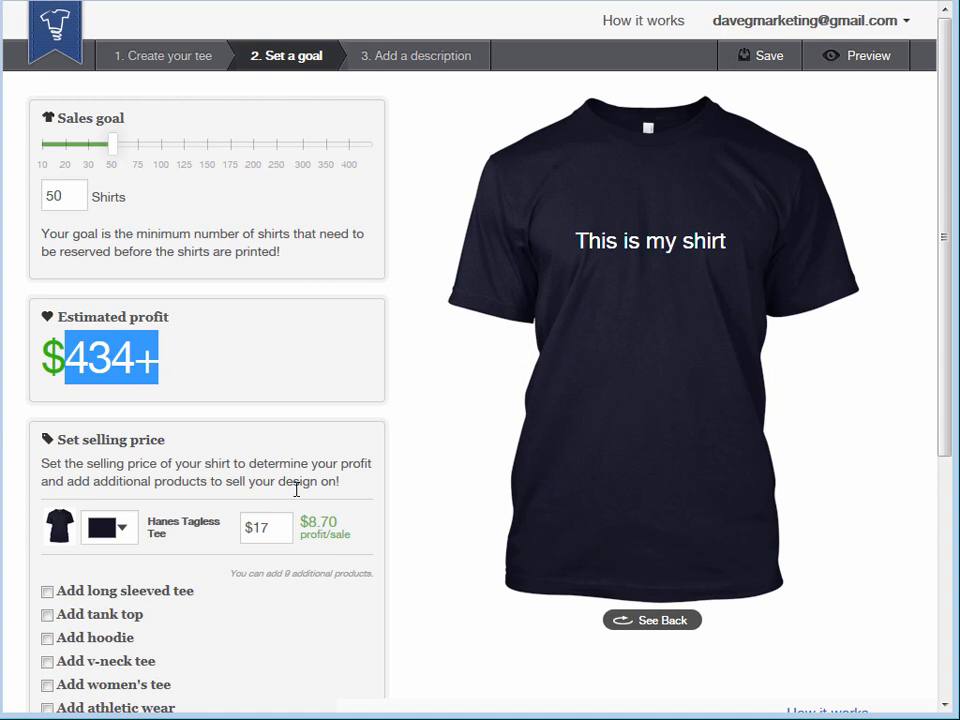
pyautogui.click(279, 527)
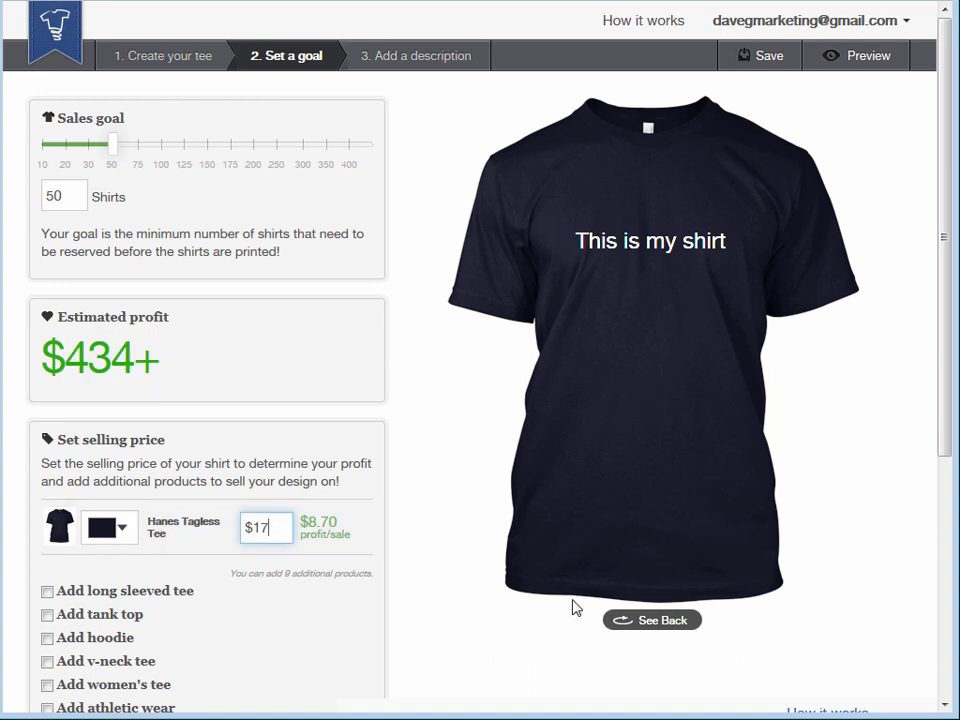
pyautogui.write('9')
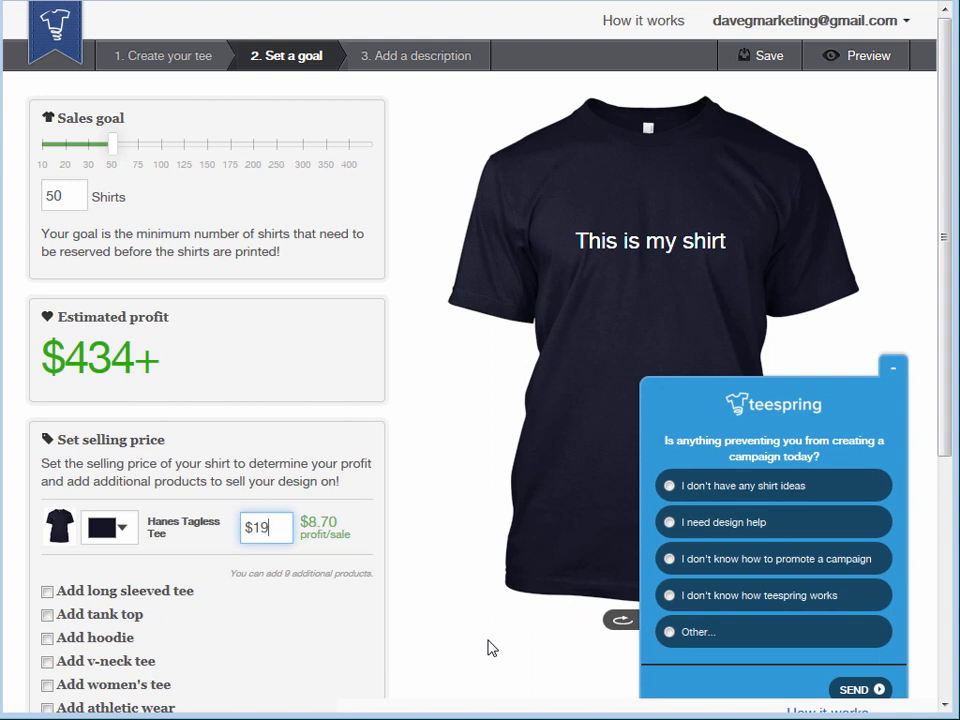
pyautogui.click(893, 368)
pyautogui.click(278, 524)
pyautogui.write('.50')
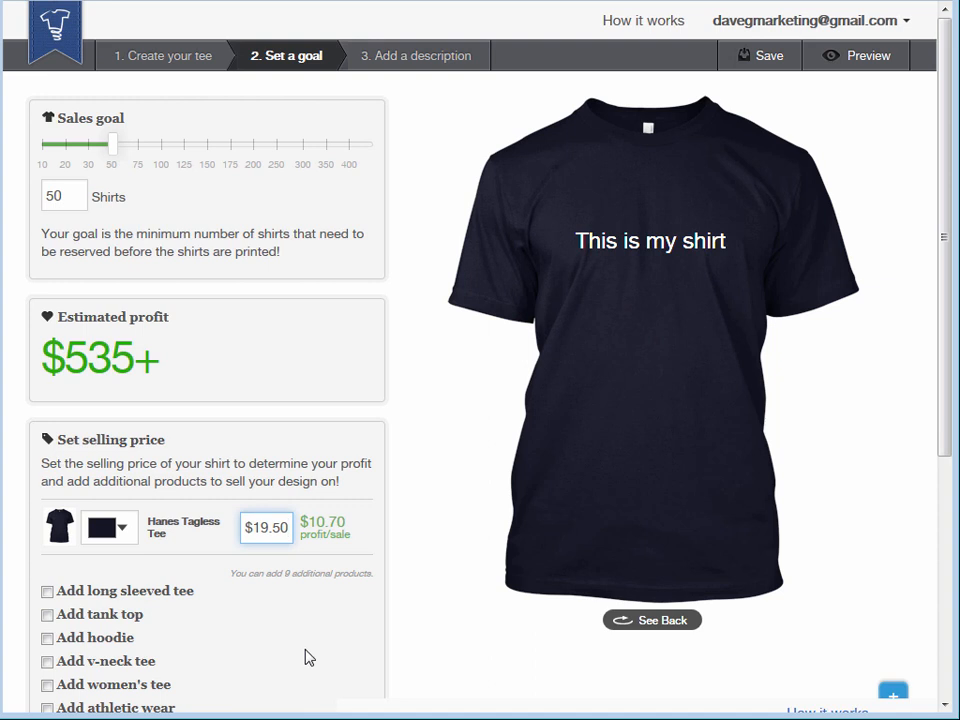
# Set the campaign's sales goal to 20 shirts
pyautogui.click(259, 634)
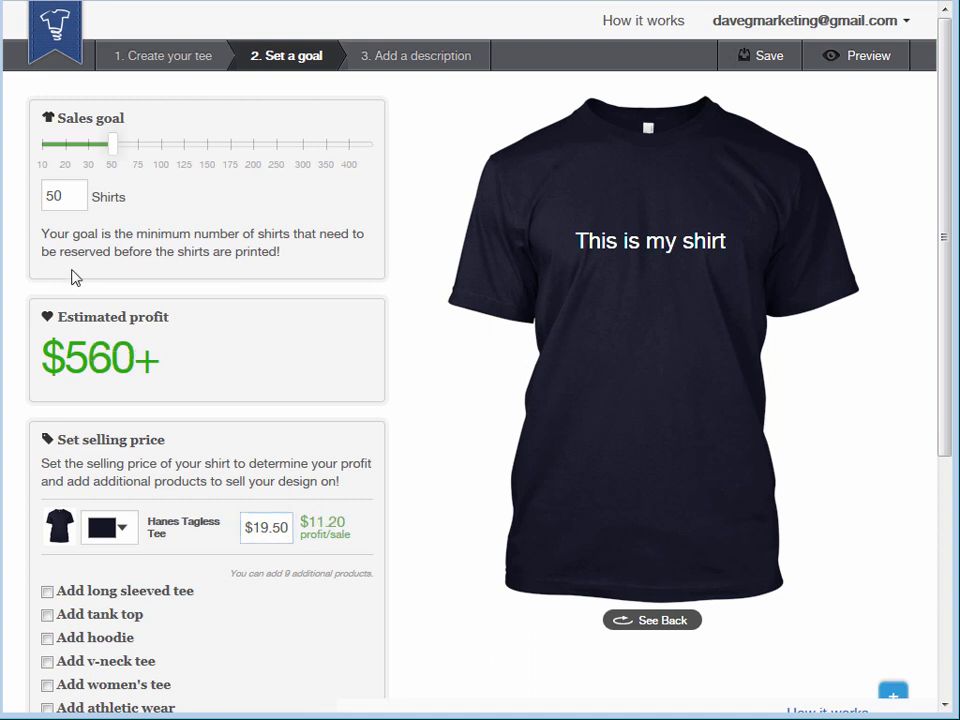
pyautogui.doubleClick(70, 197)
pyautogui.write('20')
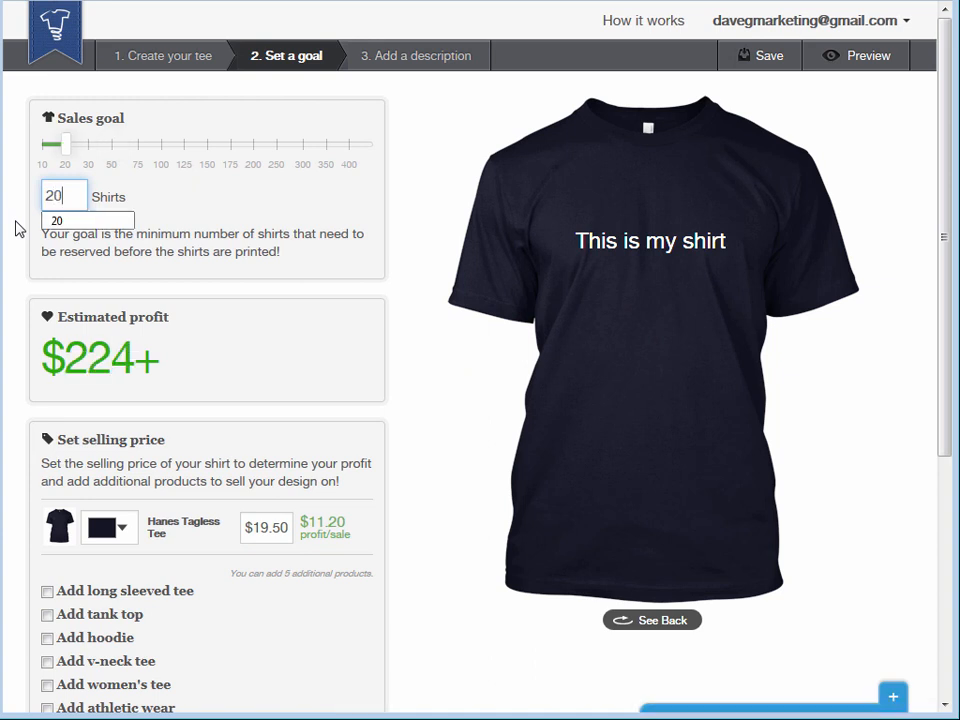
pyautogui.click(363, 280)
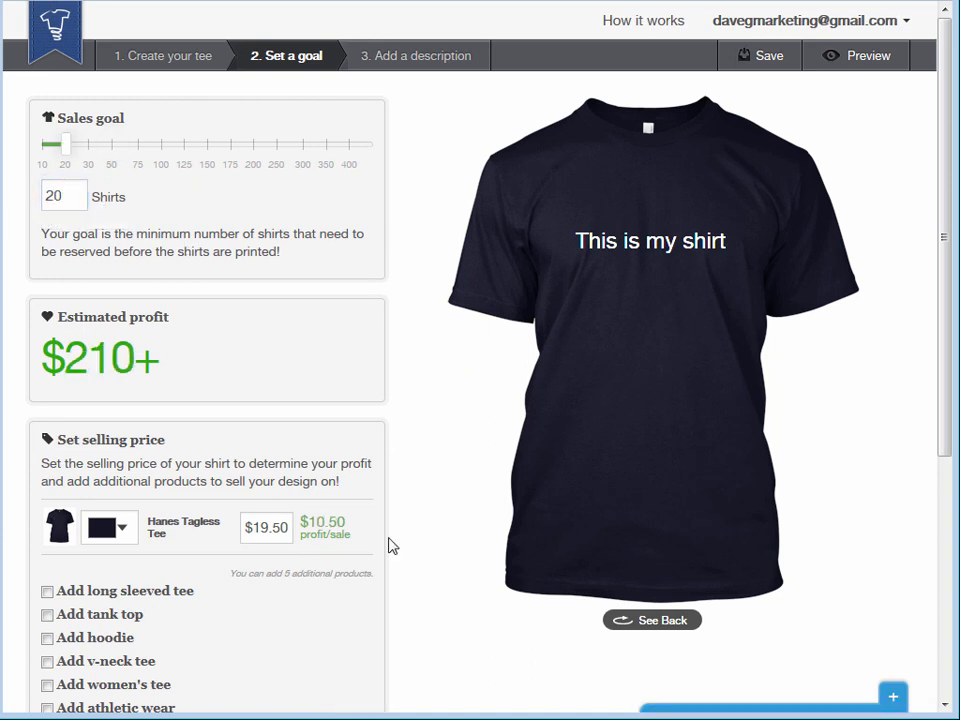
# Add the hoodie, women's tee and tank top as additional products for the design
pyautogui.scroll(-2, 440, 580)
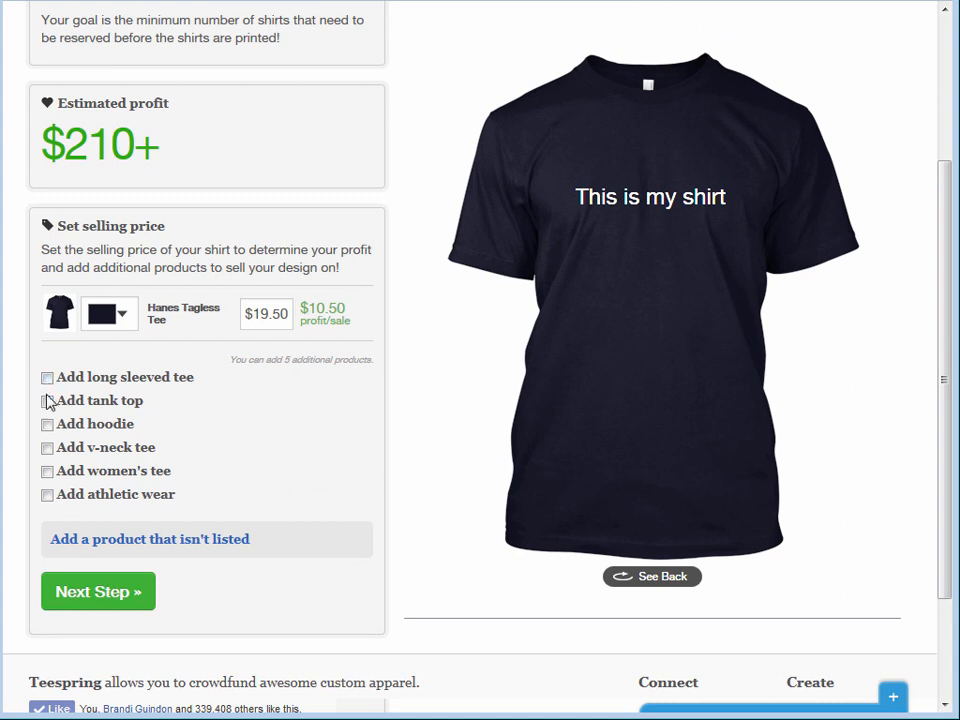
pyautogui.click(47, 424)
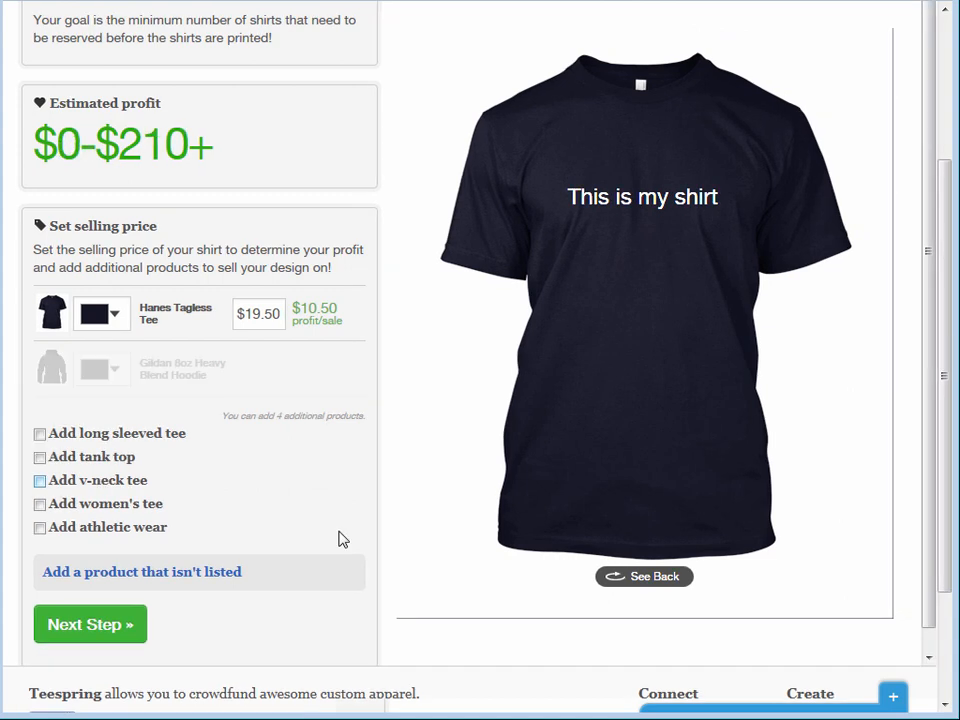
pyautogui.click(47, 505)
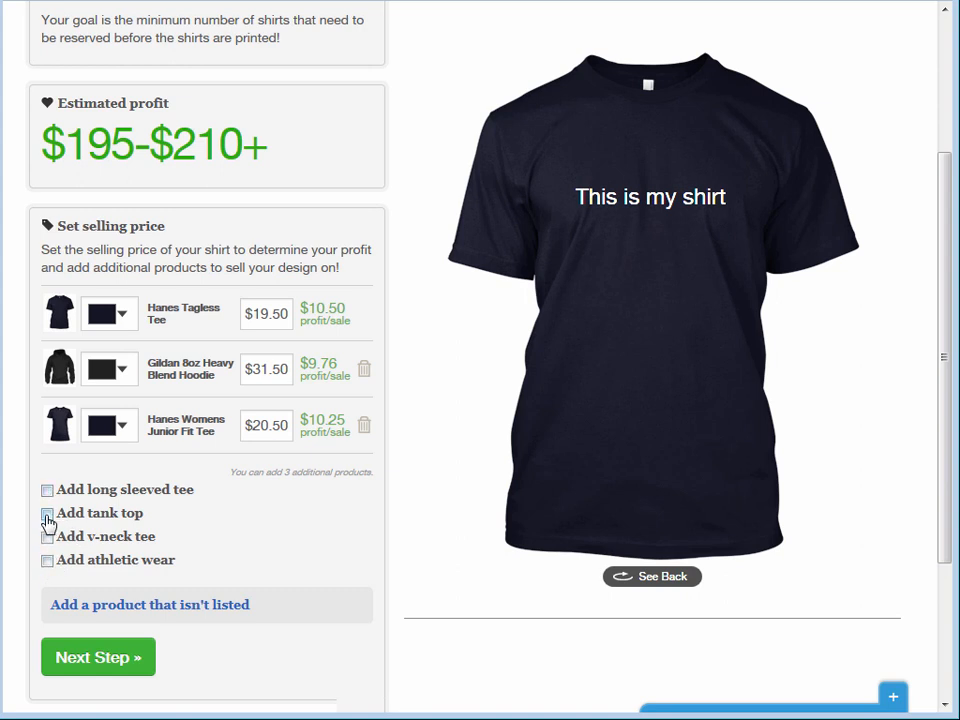
pyautogui.click(47, 513)
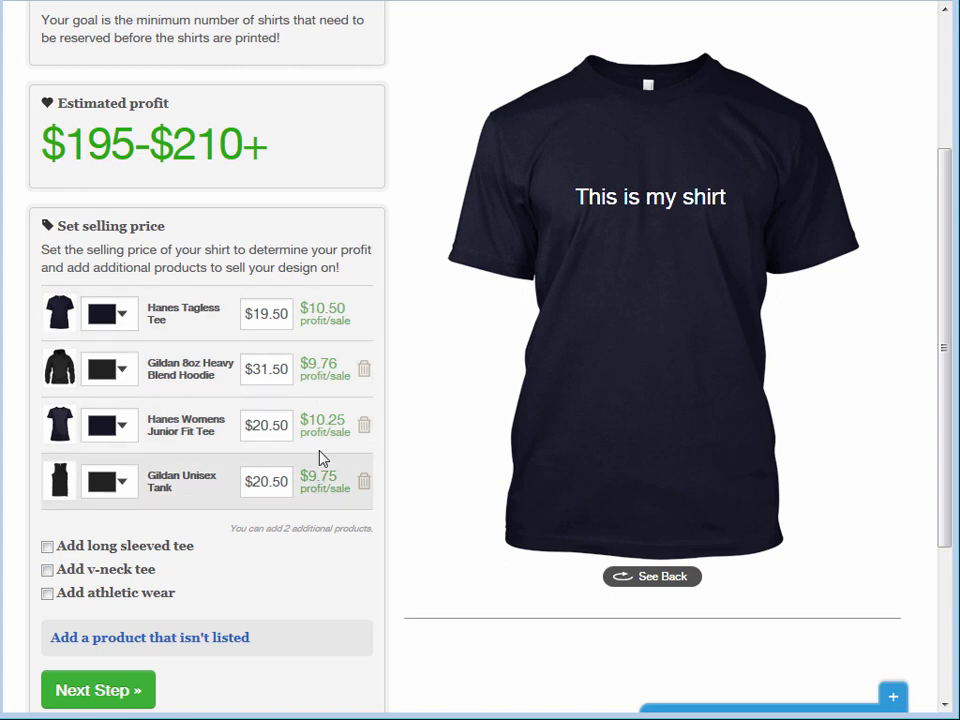
# Set the selling price of the Gildan 8oz Heavy Blend Hoodie to $32.50 and the Gildan Unisex Tank to $21.50
pyautogui.moveTo(260, 369); pyautogui.dragTo(270, 369)
pyautogui.write('2')
pyautogui.click(271, 425)
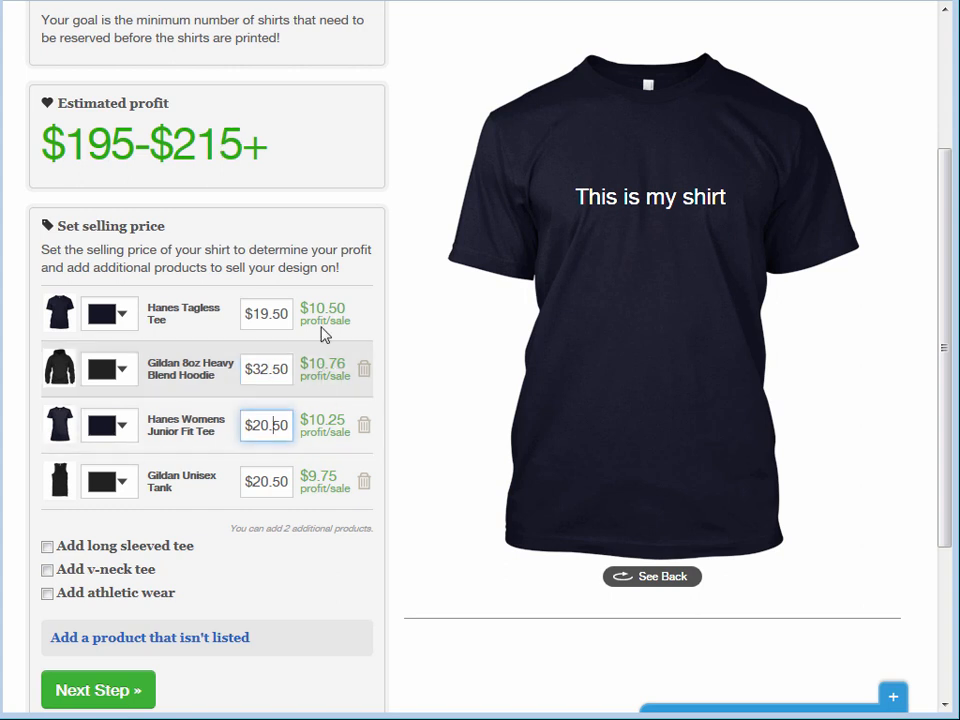
pyautogui.moveTo(268, 481); pyautogui.dragTo(262, 481)
pyautogui.write('1')
pyautogui.click(255, 425)
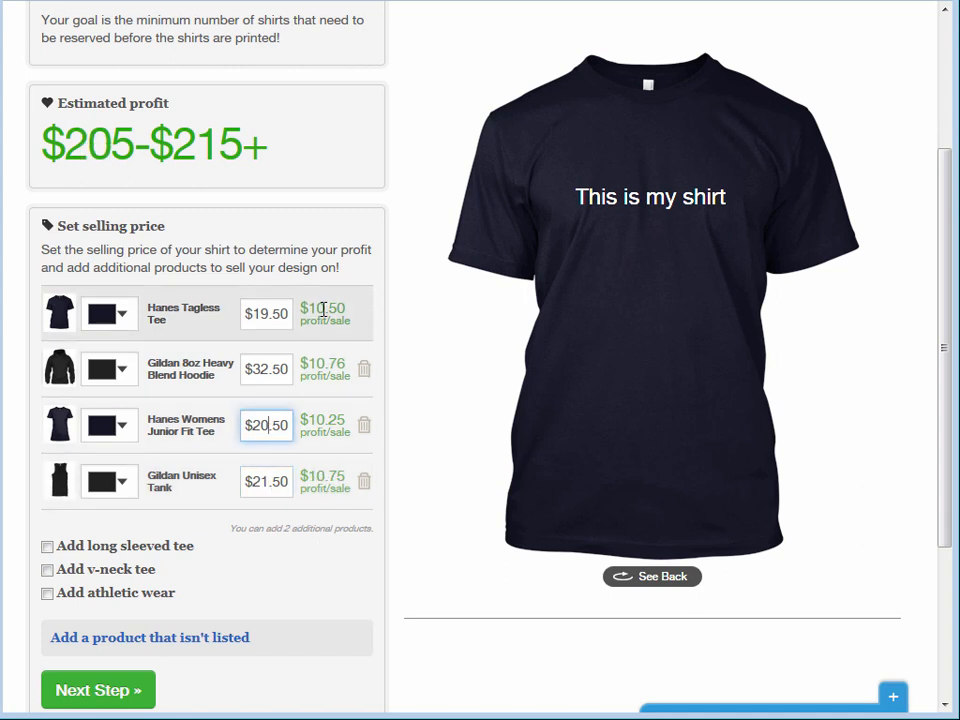
pyautogui.click(489, 651)
pyautogui.scroll(-1, 407, 669)
pyautogui.scroll(2, 349, 640)
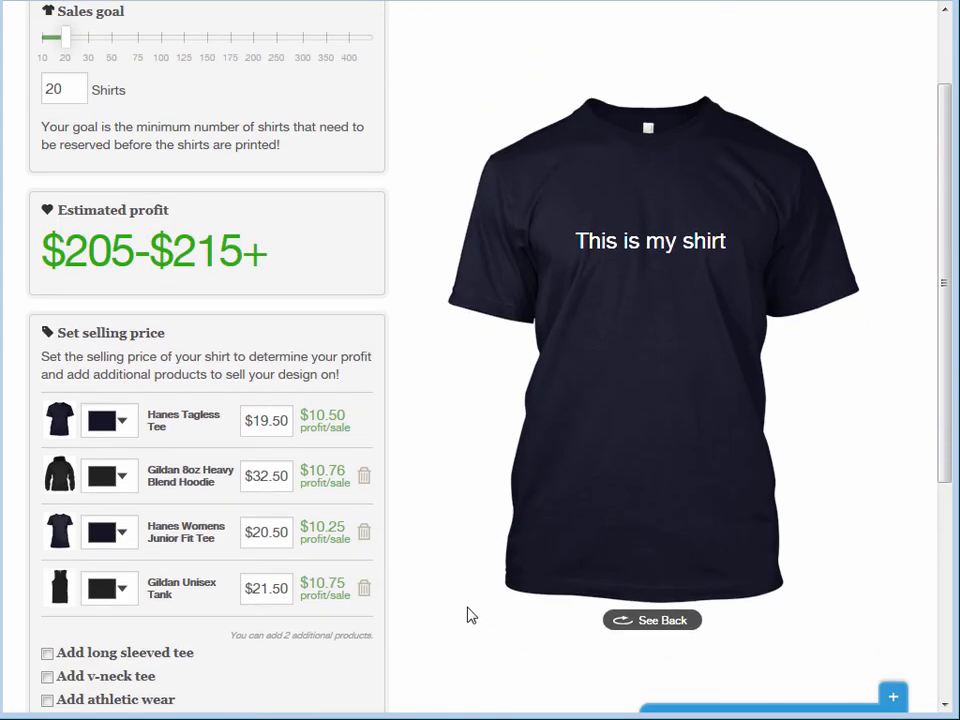
# Open the option for adding an unlisted product and look through its garment categories
pyautogui.scroll(-2, 461, 617)
pyautogui.click(230, 533)
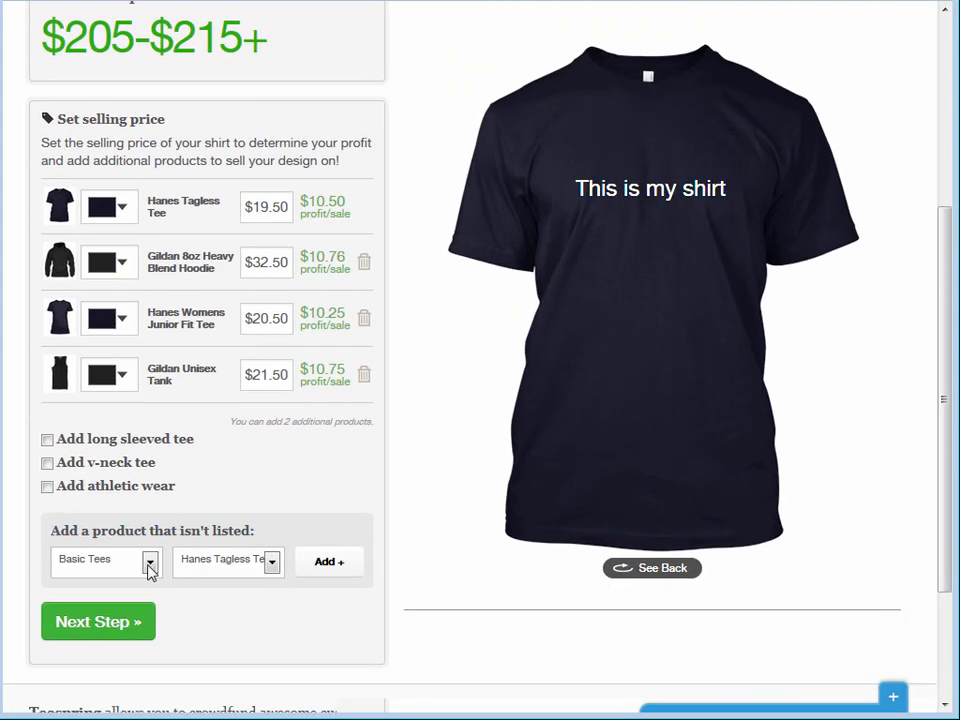
pyautogui.click(150, 562)
pyautogui.click(150, 566)
pyautogui.scroll(2, 439, 653)
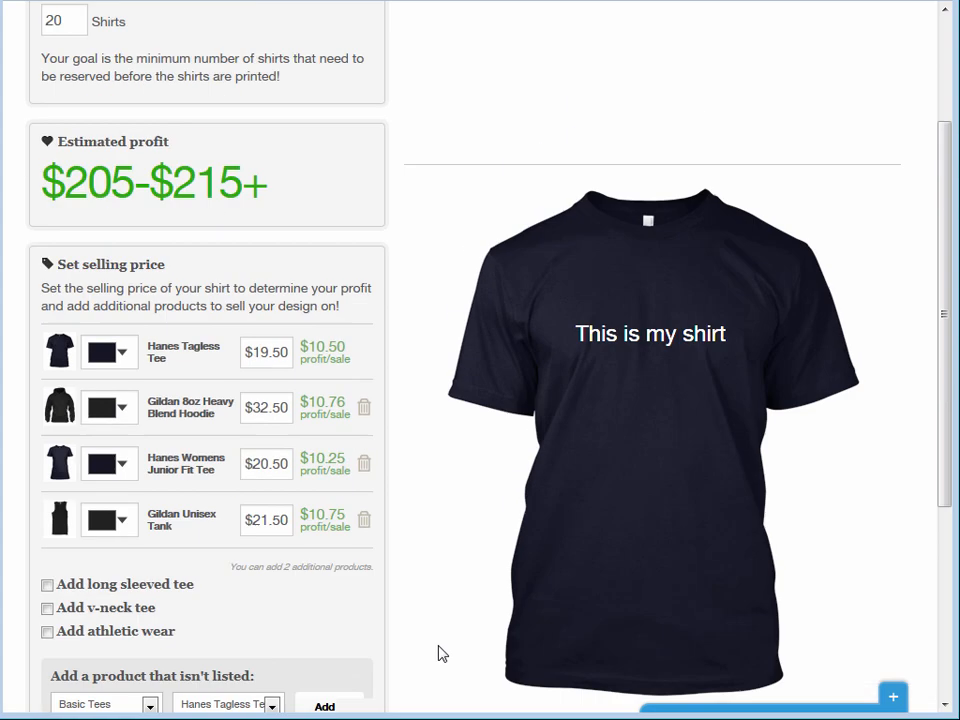
pyautogui.scroll(1, 482, 611)
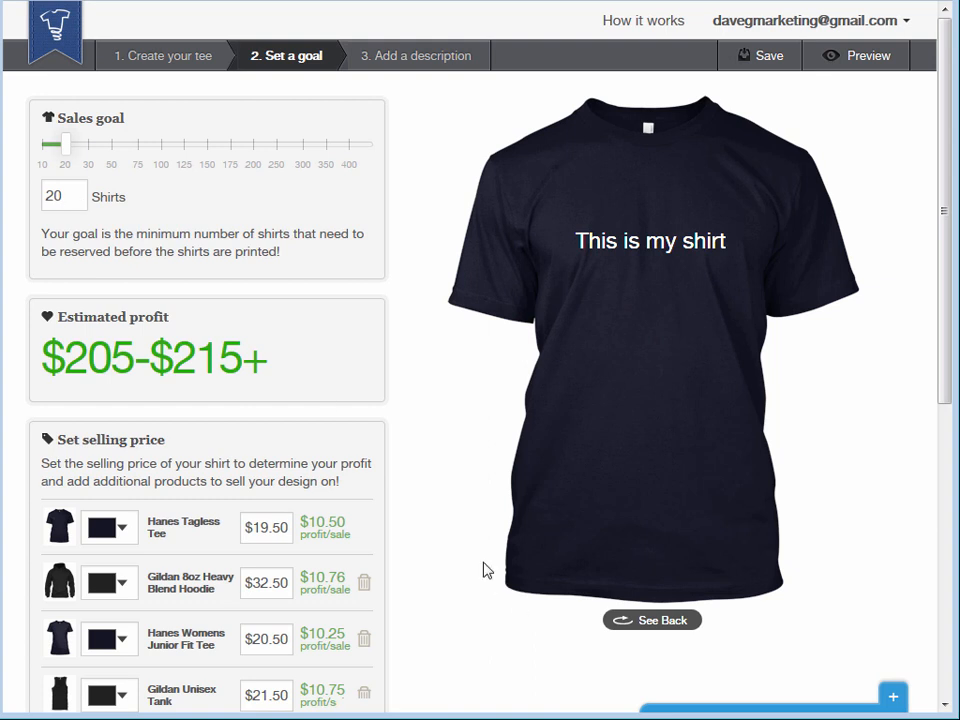
# Continue to the campaign's description stage and enter "Title" as the campaign title
pyautogui.scroll(-3, 467, 566)
pyautogui.click(81, 622)
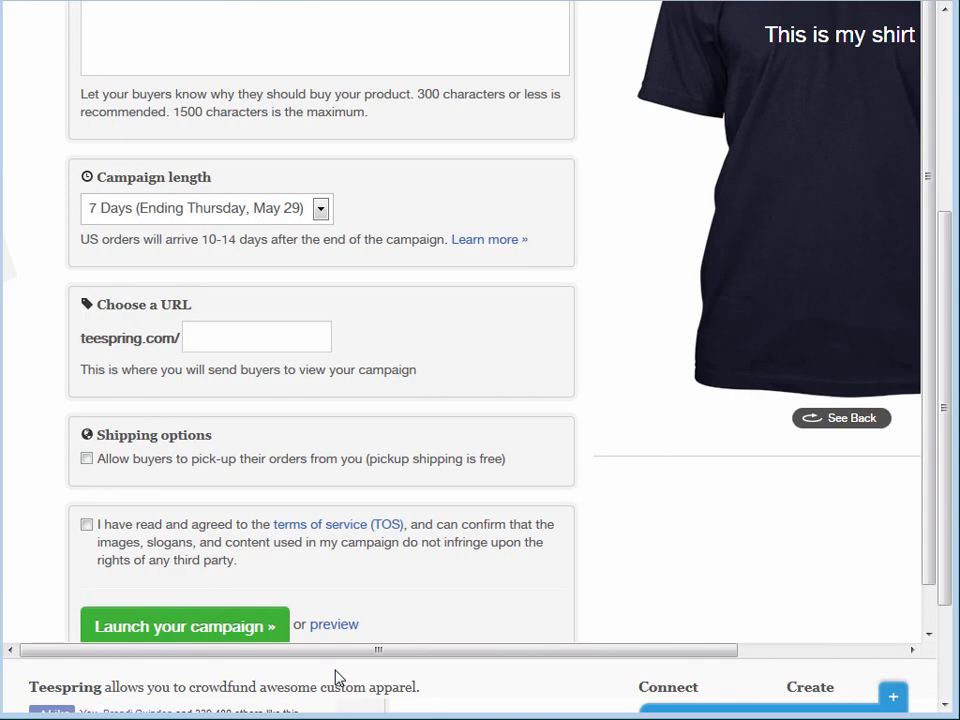
pyautogui.scroll(3, 520, 465)
pyautogui.click(243, 141)
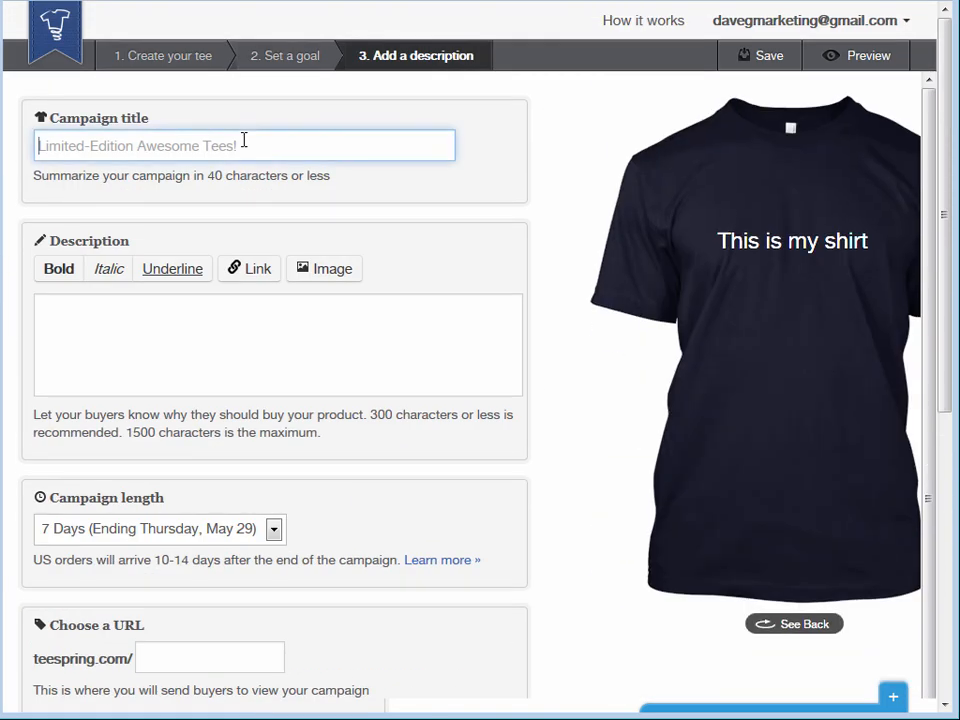
pyautogui.write('Title')
# Enter "description" as the campaign's description text
pyautogui.click(223, 332)
pyautogui.write('descrioption')
pyautogui.press('BackSpace')
pyautogui.press('BackSpace')
pyautogui.press('BackSpace')
pyautogui.press('BackSpace')
pyautogui.press('BackSpace')
pyautogui.press('BackSpace')
pyautogui.write('ption')
# Choose the 7-day campaign length ending Thursday, May 29
pyautogui.scroll(-3, 572, 606)
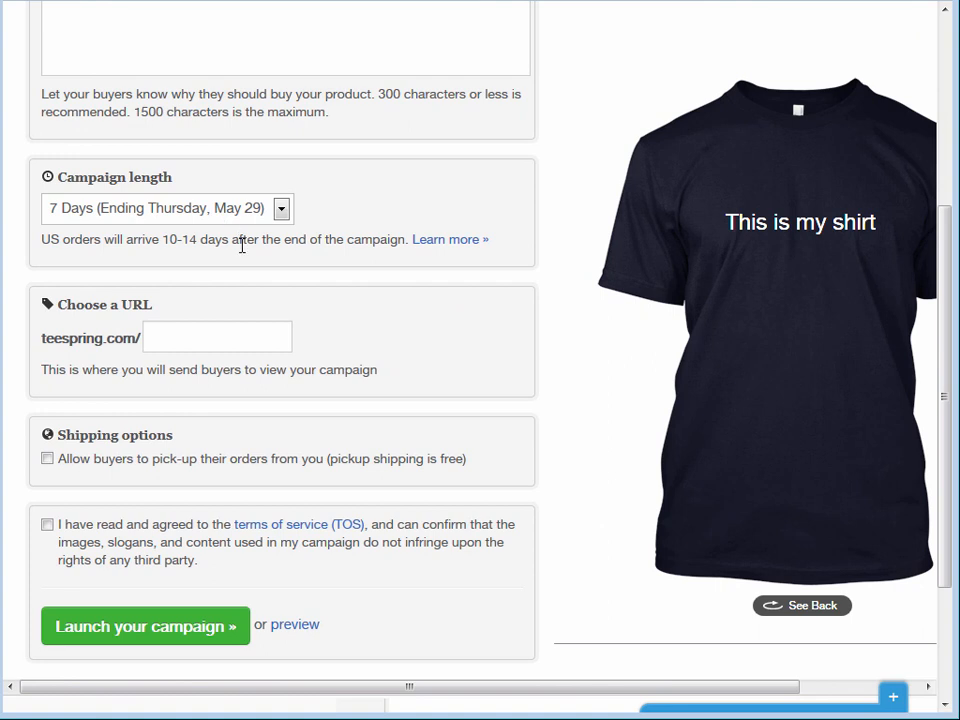
pyautogui.click(280, 214)
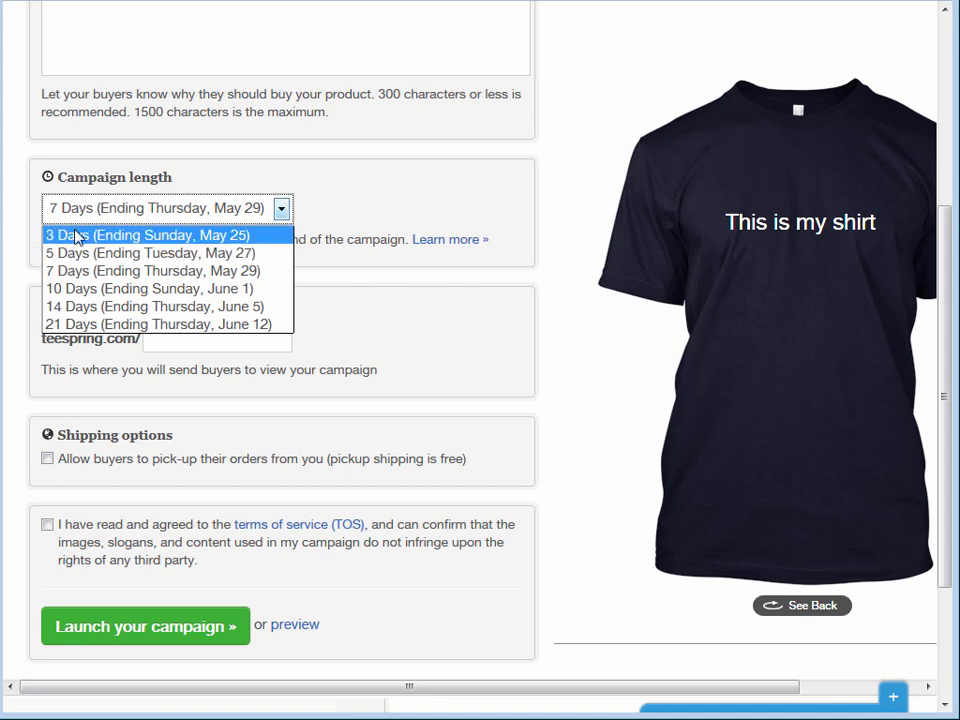
pyautogui.click(84, 272)
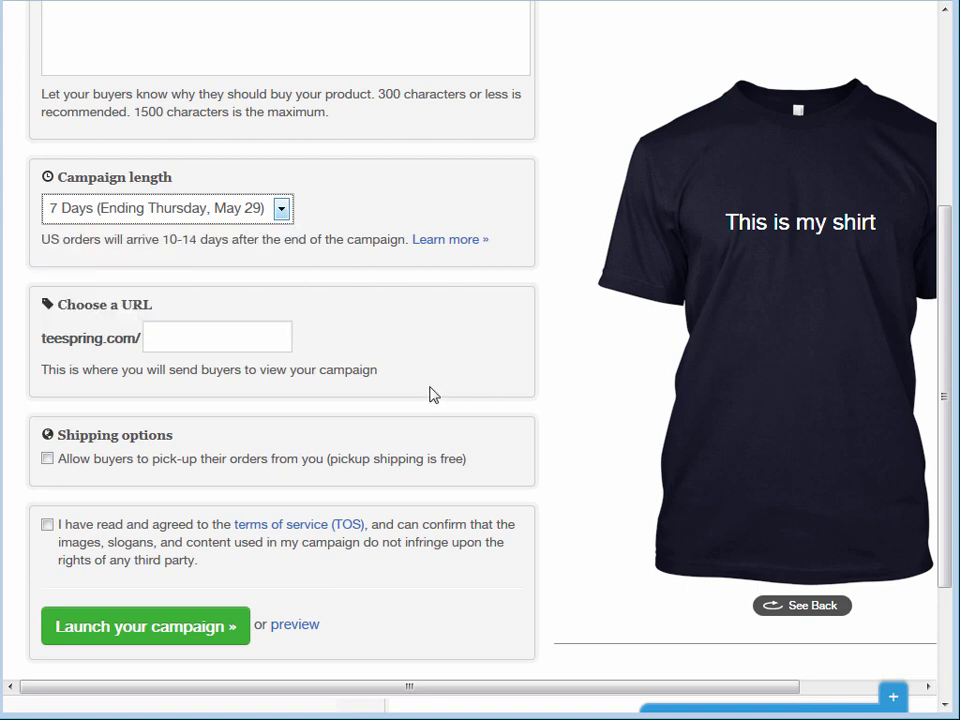
# Set the campaign's URL to teespring.com/myshirtpage and agree to the terms of service
pyautogui.click(253, 350)
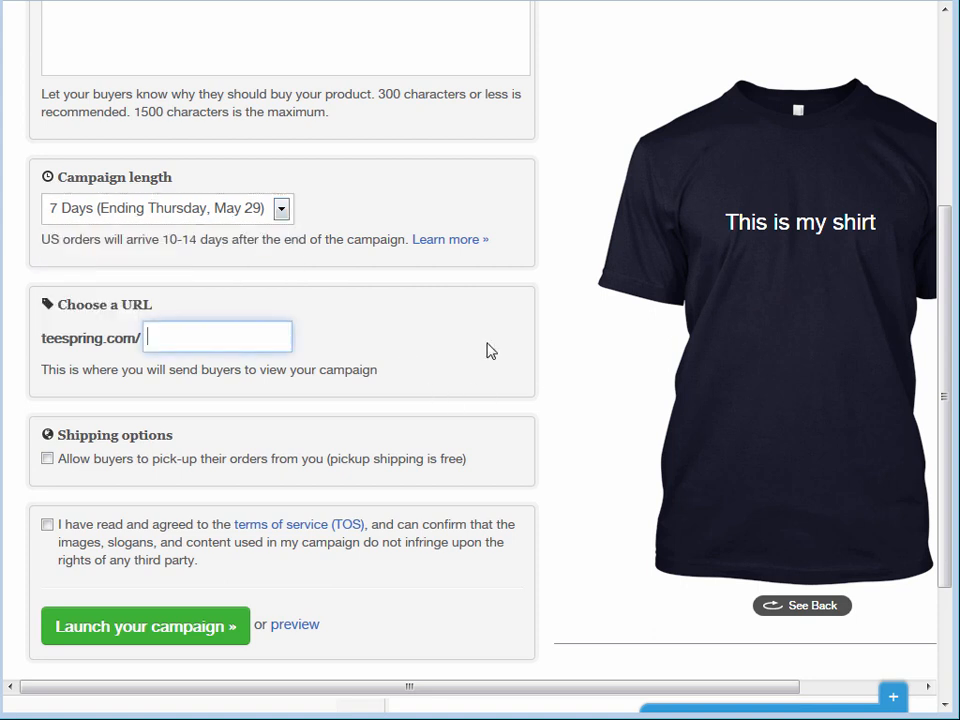
pyautogui.write('myshirtpage')
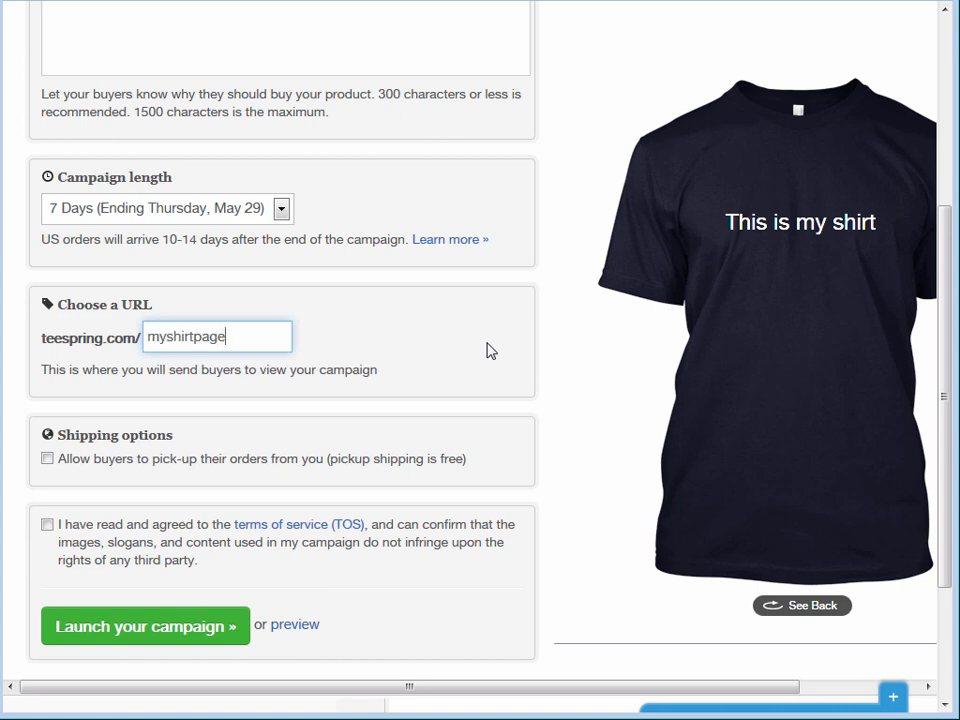
pyautogui.press('Return')
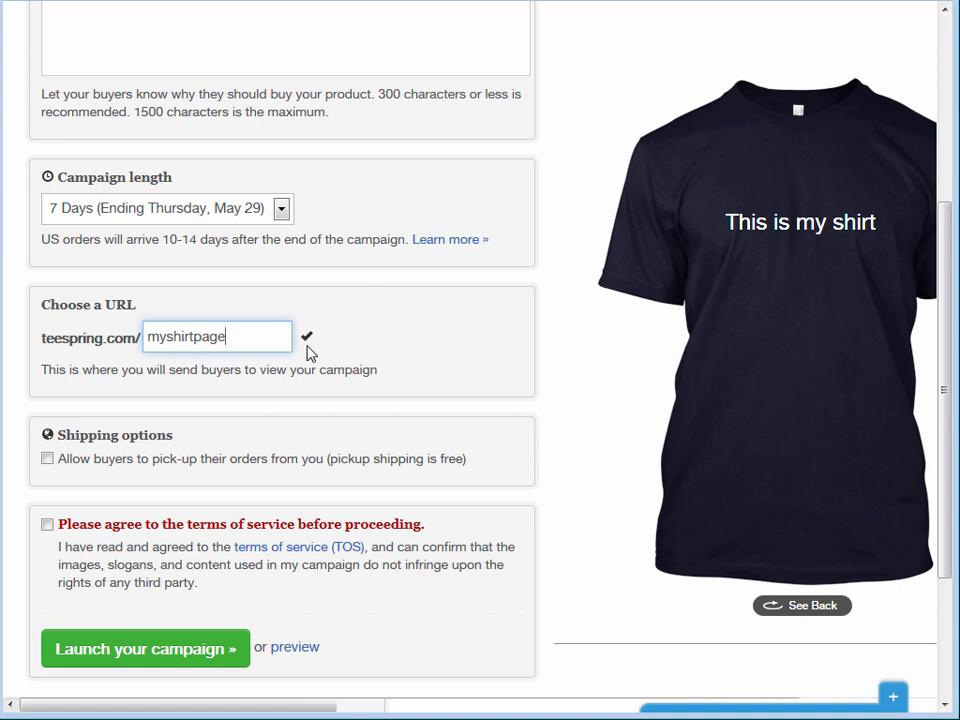
pyautogui.click(48, 525)
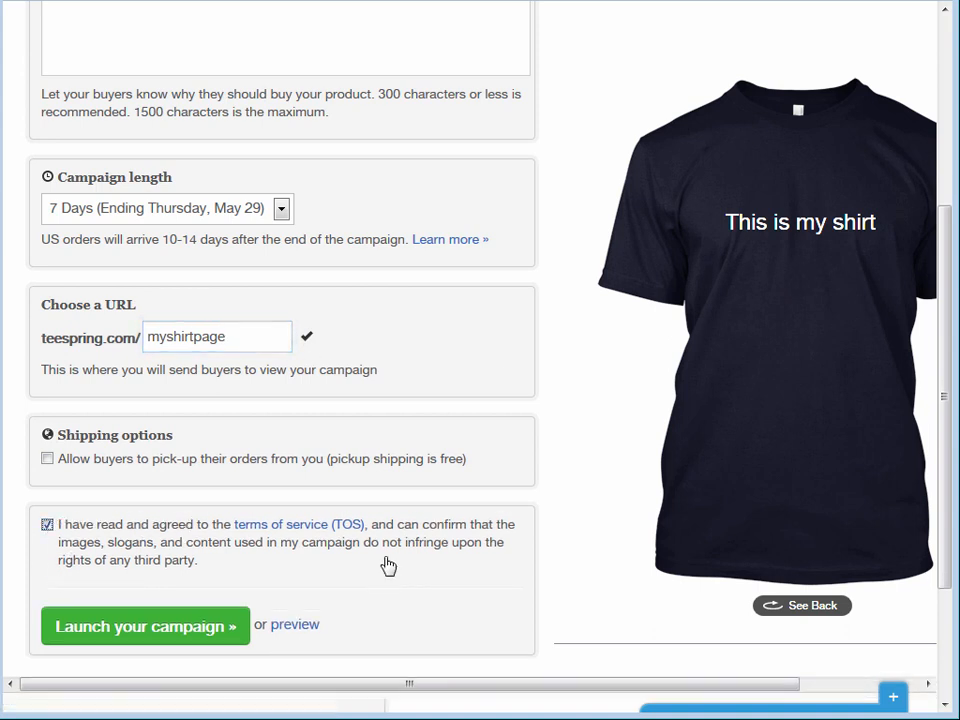
# Preview the campaign page and look over its title, shirt image, buying options and sales goal
pyautogui.scroll(3, 546, 540)
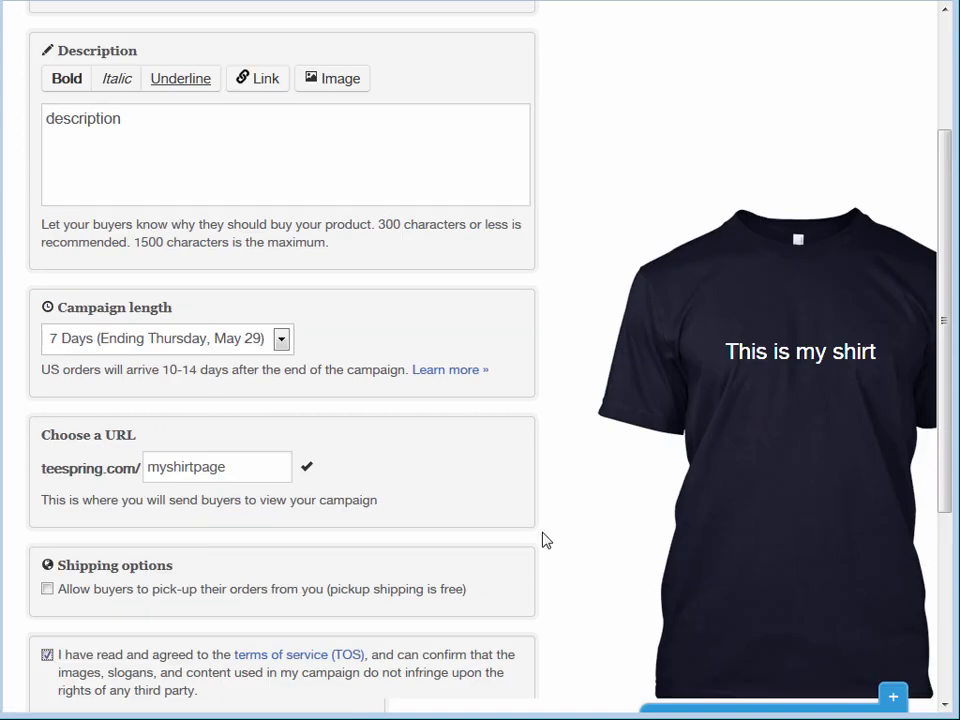
pyautogui.click(851, 58)
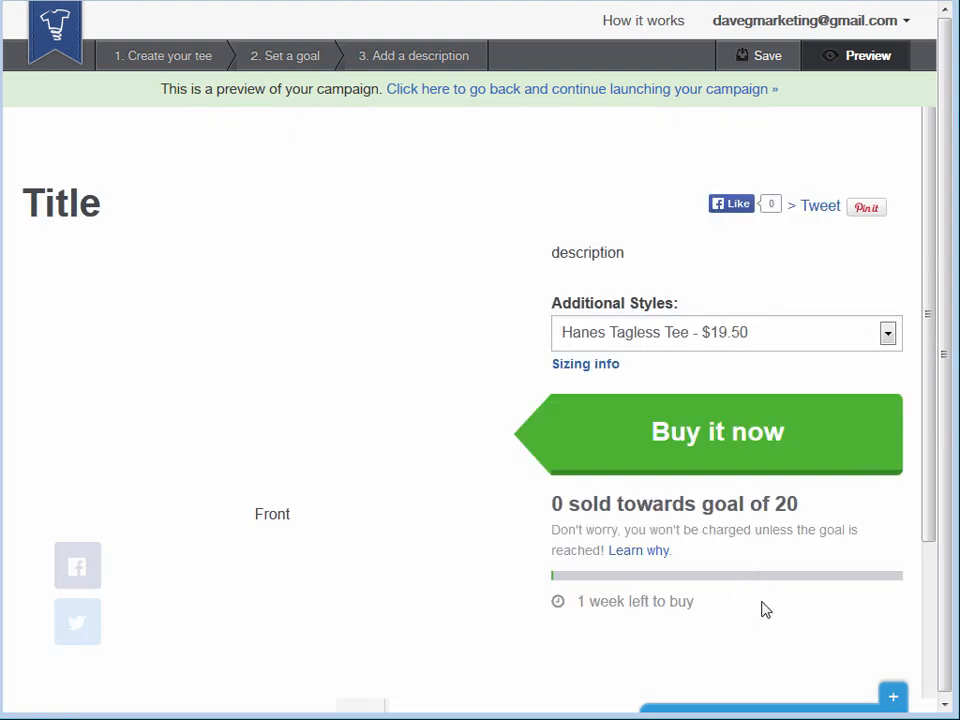
pyautogui.scroll(-3, 763, 611)
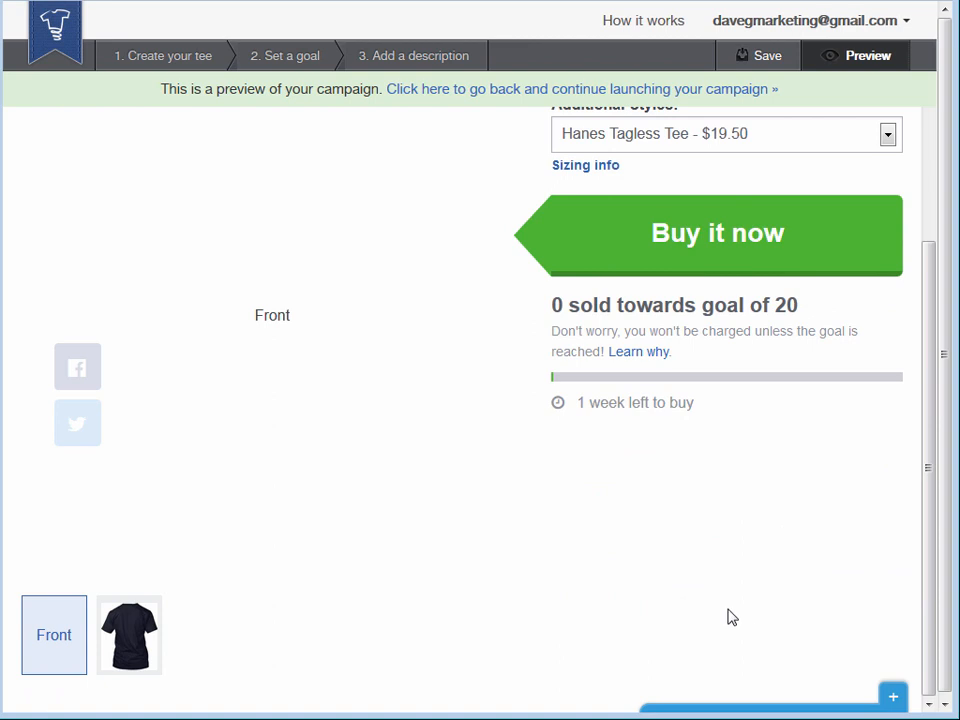
pyautogui.scroll(2, 726, 617)
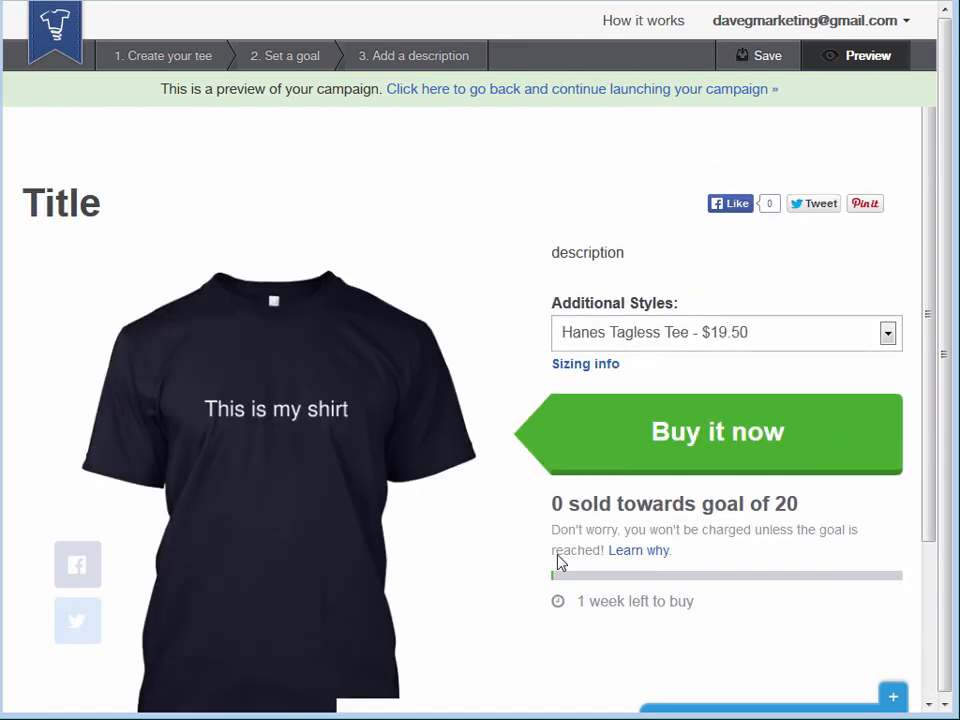
pyautogui.scroll(-3, 600, 570)
pyautogui.scroll(3, 622, 569)
# Open the active campaign "I'll Bleed Black & Gold Until I Die" from the account's campaigns and hide its organizer tools
pyautogui.click(887, 30)
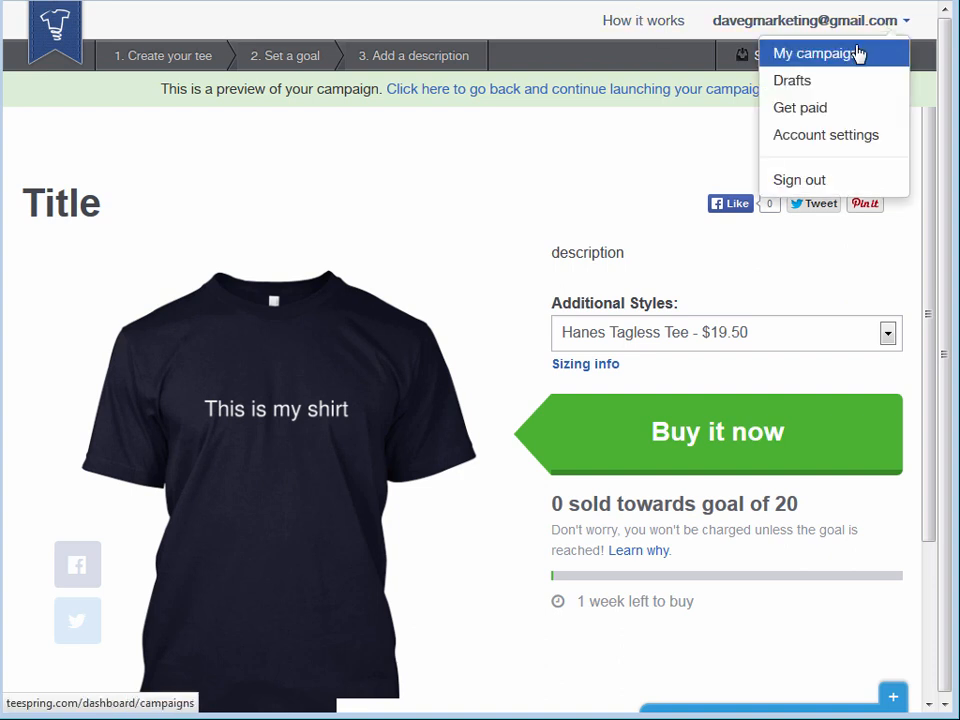
pyautogui.click(855, 51)
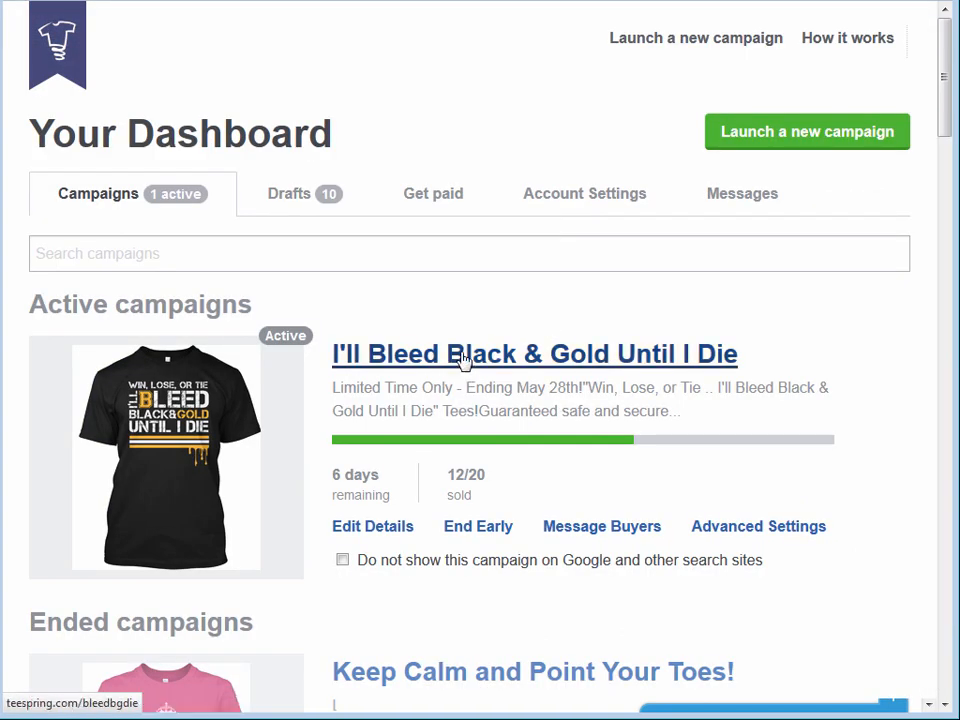
pyautogui.click(463, 358)
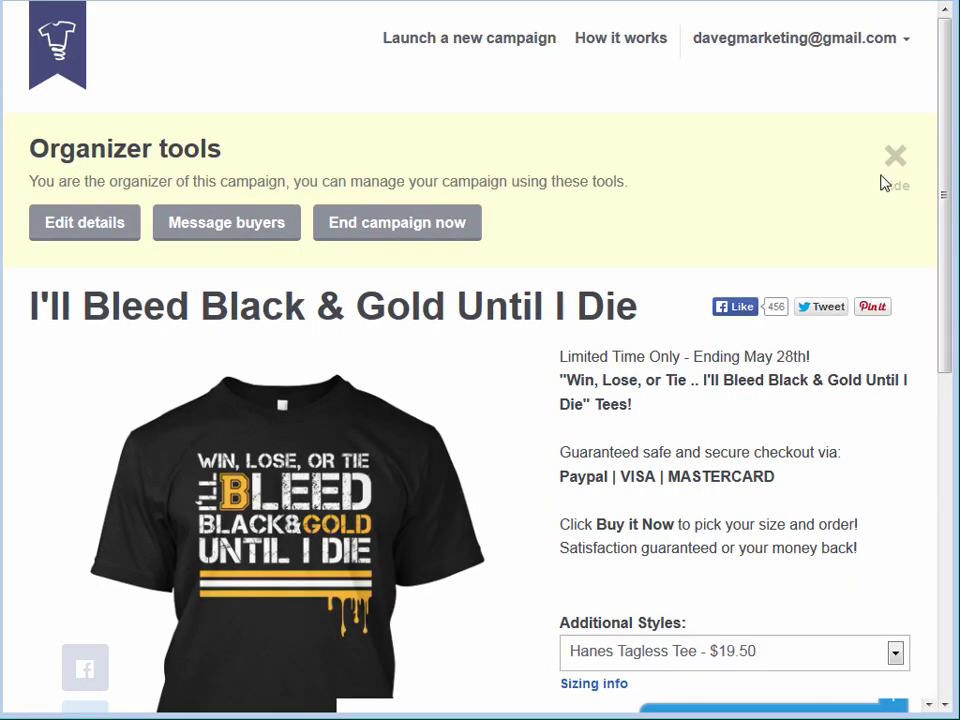
pyautogui.click(884, 184)
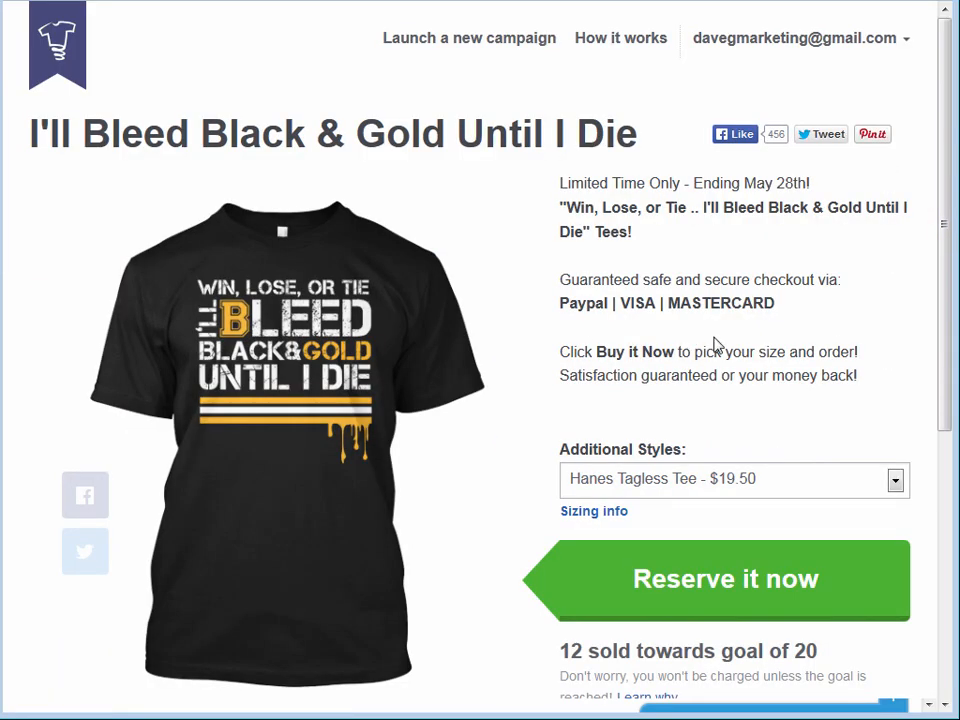
# Examine the live campaign page's description, styles, sales progress and countdown
pyautogui.moveTo(943, 334); pyautogui.dragTo(948, 430)
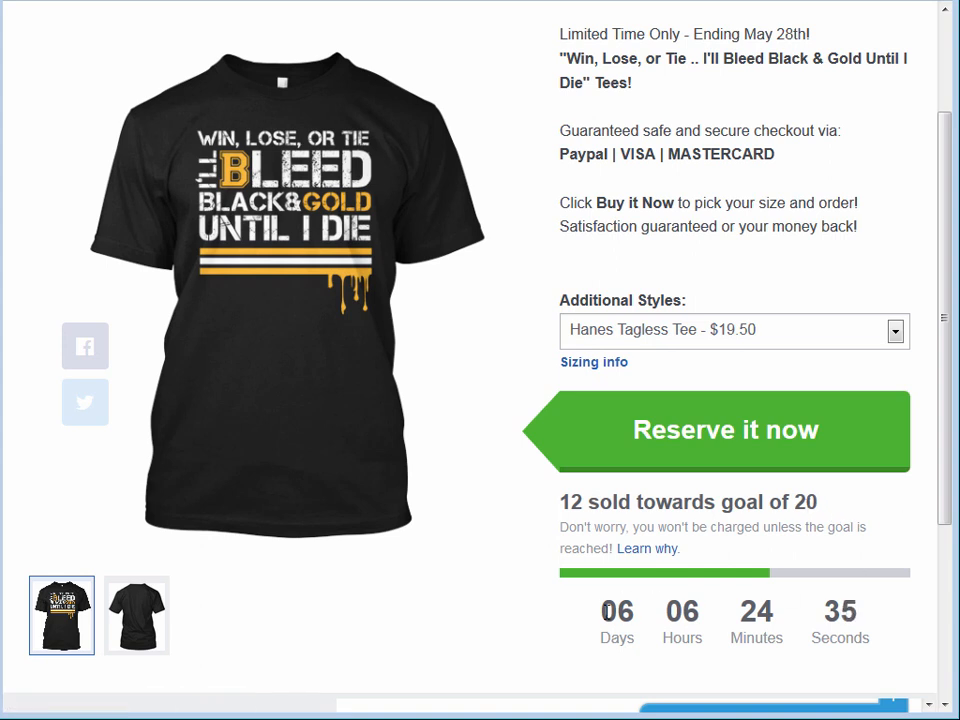
pyautogui.moveTo(596, 602); pyautogui.dragTo(870, 625)
pyautogui.click(868, 615)
pyautogui.scroll(3, 896, 600)
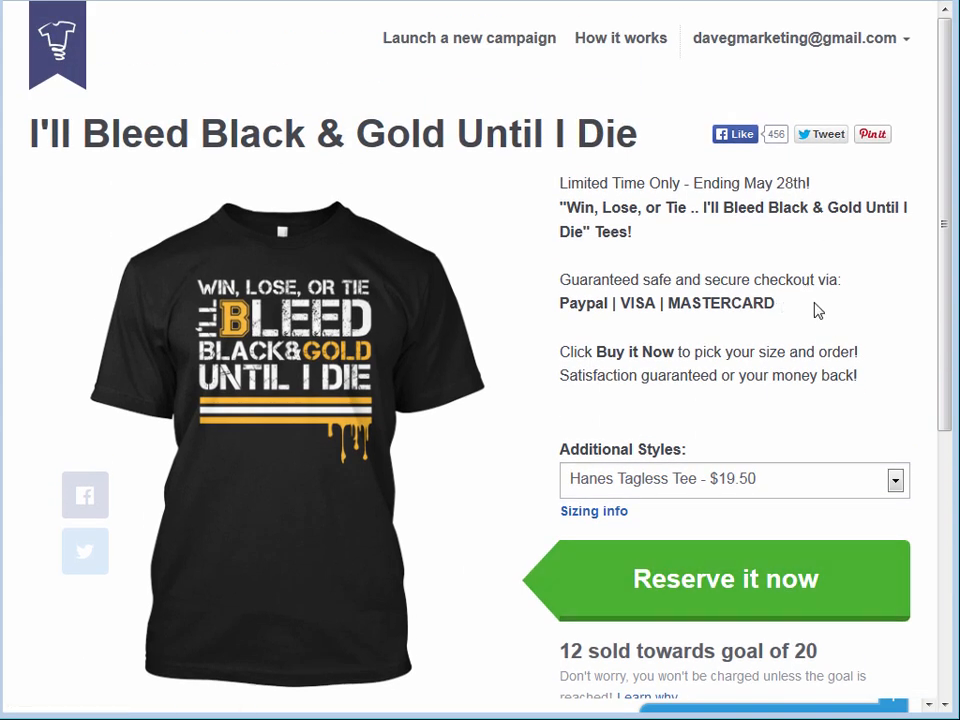
pyautogui.scroll(-3, 681, 321)
pyautogui.scroll(3, 439, 407)
pyautogui.scroll(-1, 775, 301)
pyautogui.scroll(1, 778, 321)
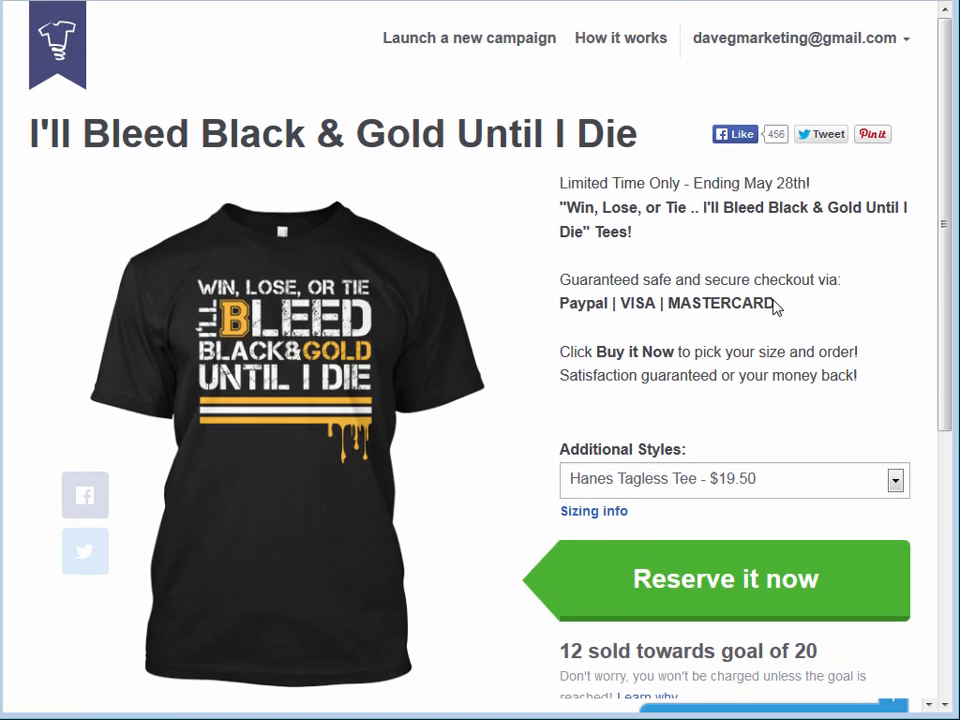